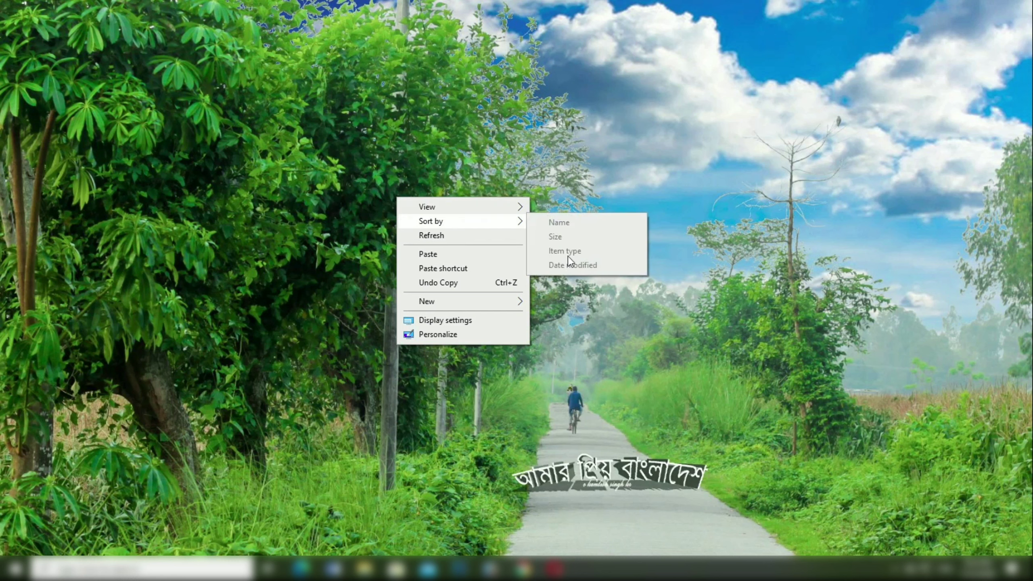
# Refresh the desktop, then switch to Photoshop and open IMG_1450 from the Canon EOS 600D folder in Videos
pyautogui.click(491, 240)
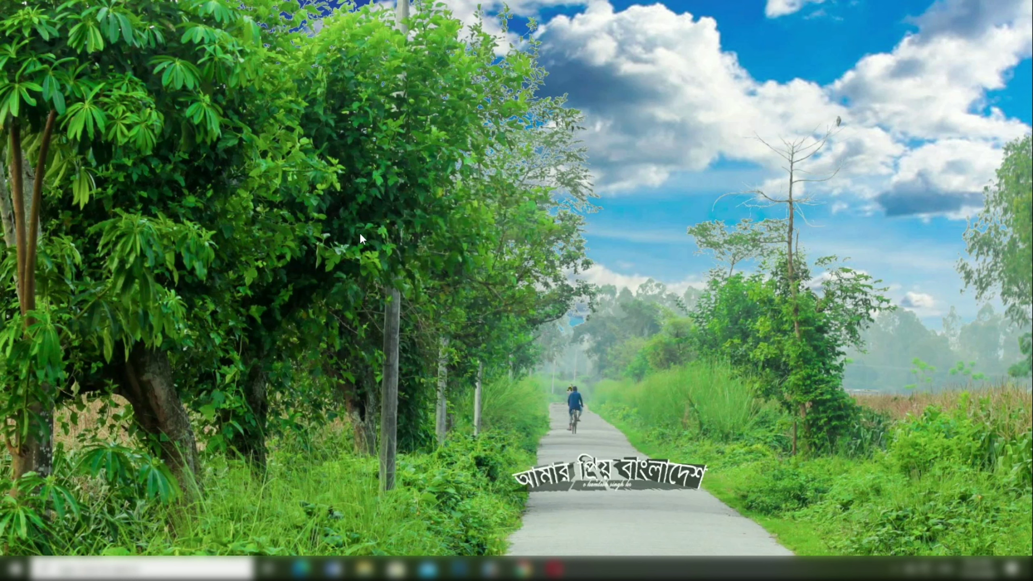
pyautogui.click(460, 568)
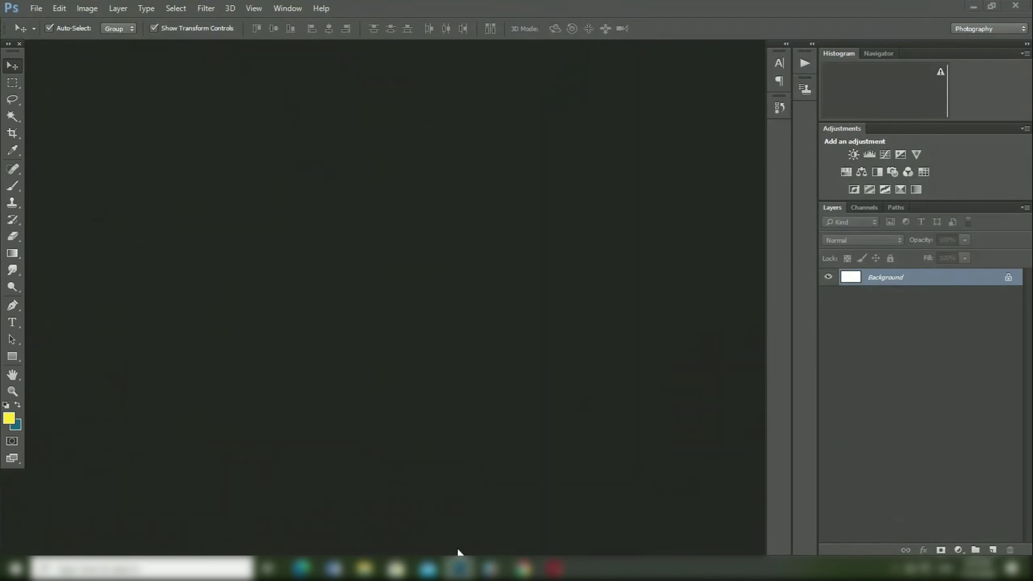
pyautogui.click(36, 9)
pyautogui.click(39, 30)
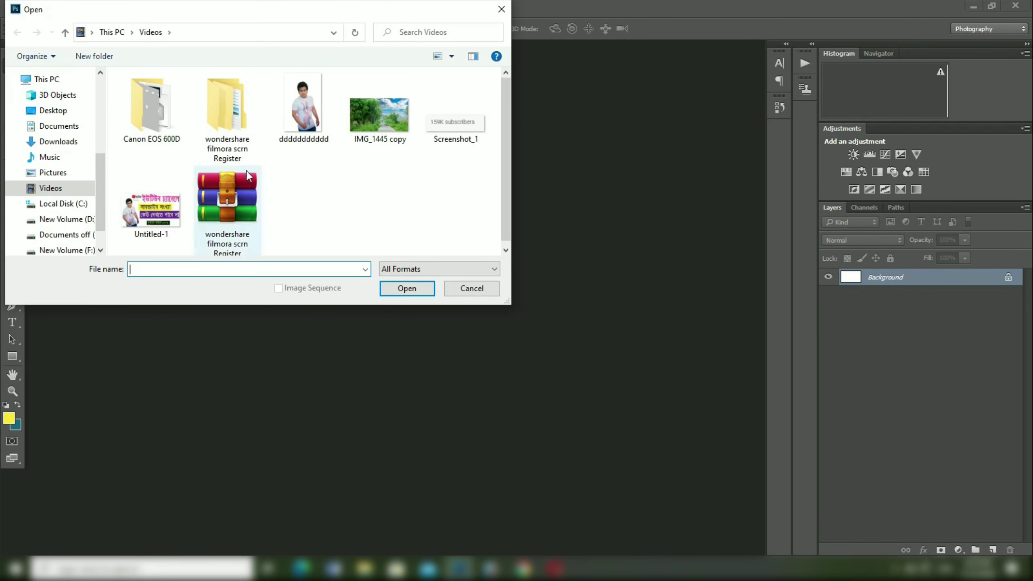
pyautogui.doubleClick(158, 122)
pyautogui.scroll(-1, 438, 211)
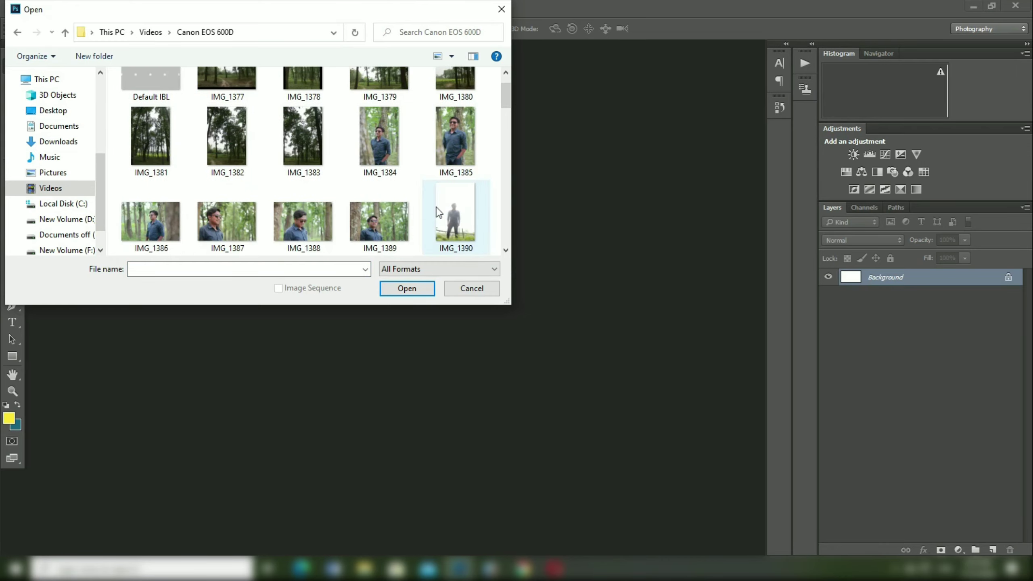
pyautogui.scroll(-10, 438, 211)
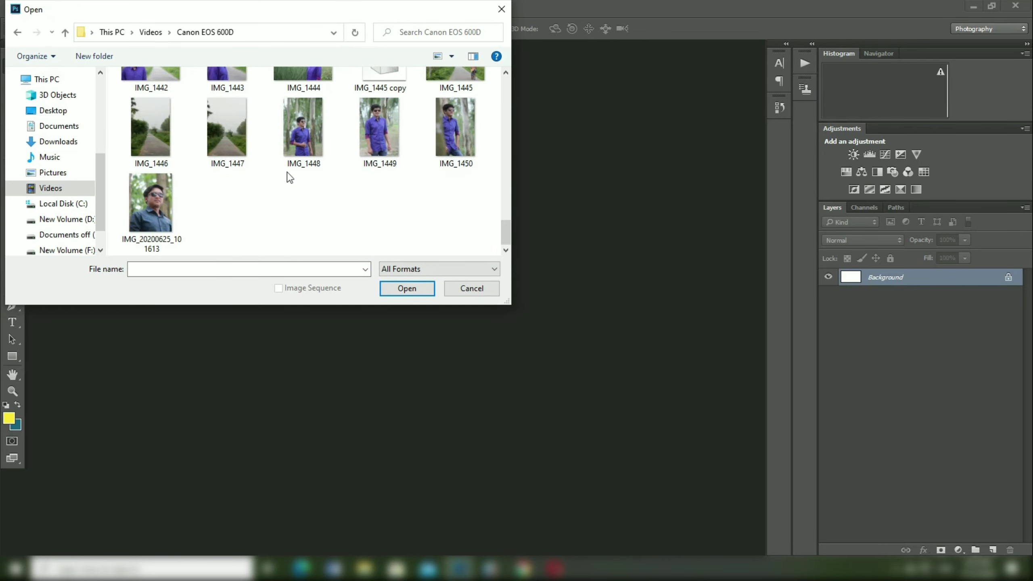
pyautogui.doubleClick(455, 133)
pyautogui.moveTo(270, 228); pyautogui.dragTo(444, 118)
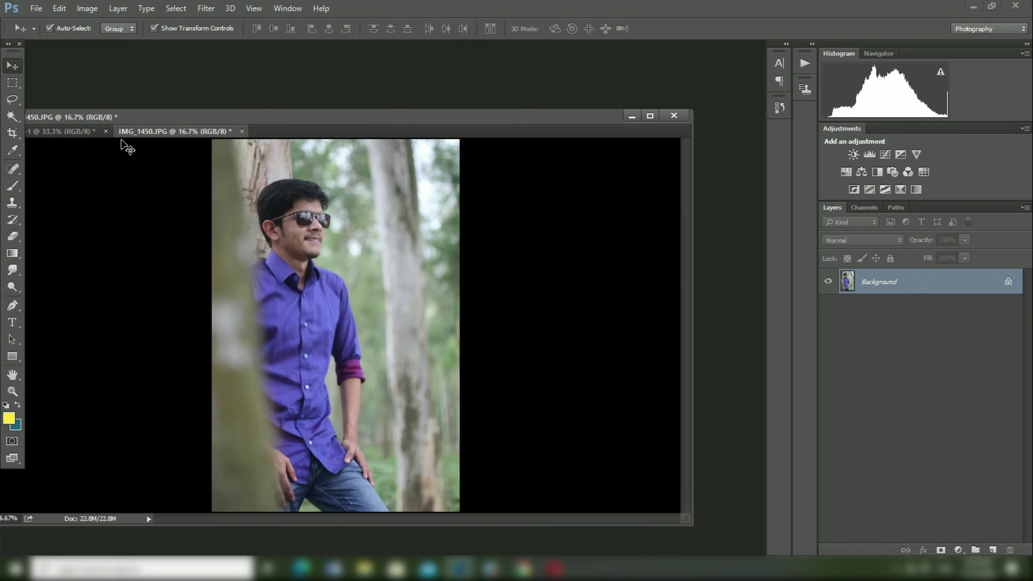
# Float the IMG_1450 photo in its own window and close the Untitled-1 document without saving
pyautogui.moveTo(135, 132); pyautogui.dragTo(155, 150)
pyautogui.click(673, 116)
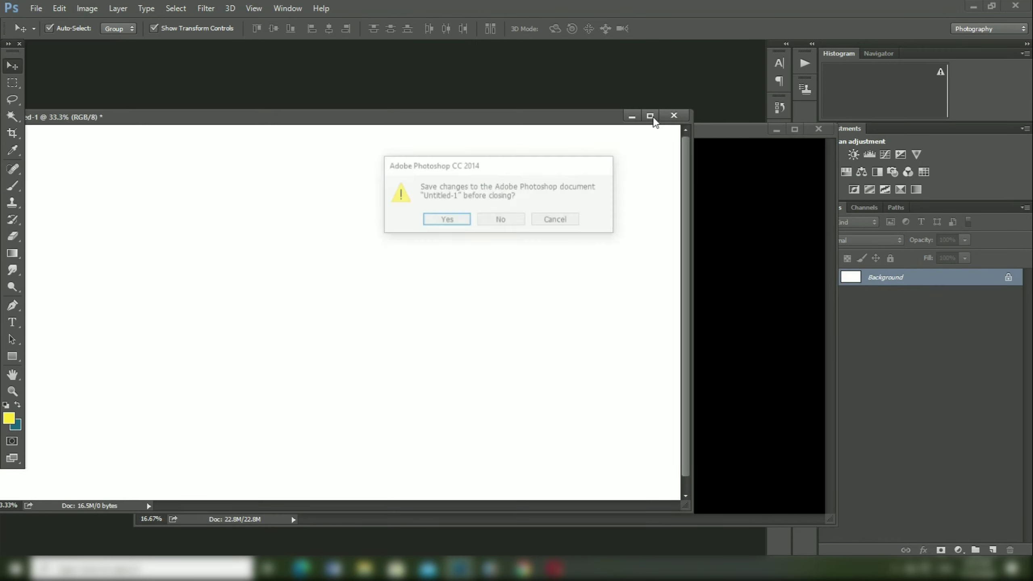
pyautogui.click(500, 220)
pyautogui.moveTo(426, 133); pyautogui.dragTo(340, 65)
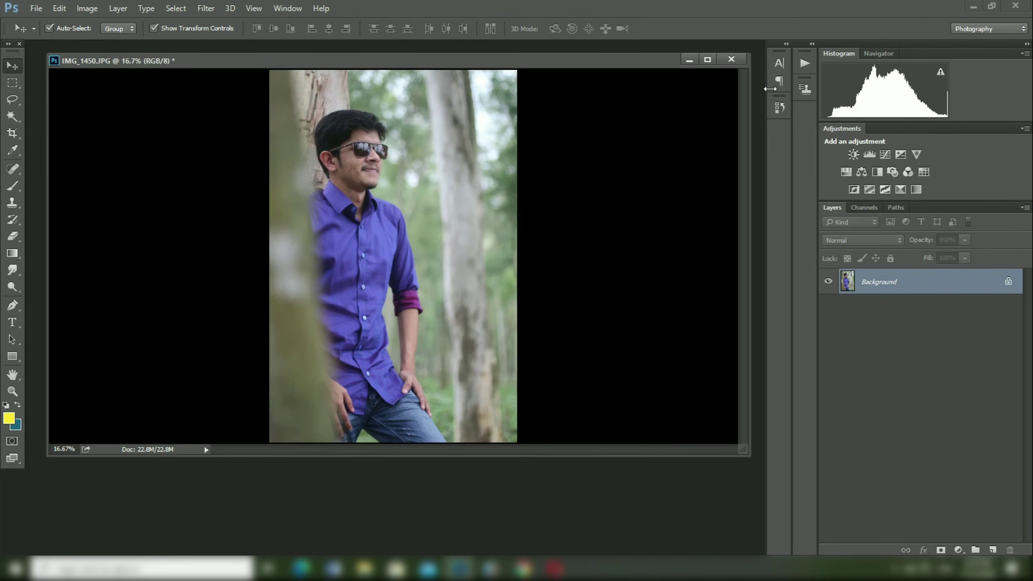
# Display the IMG_1450 photo in full screen mode with the menu bar
pyautogui.click(707, 59)
pyautogui.click(991, 5)
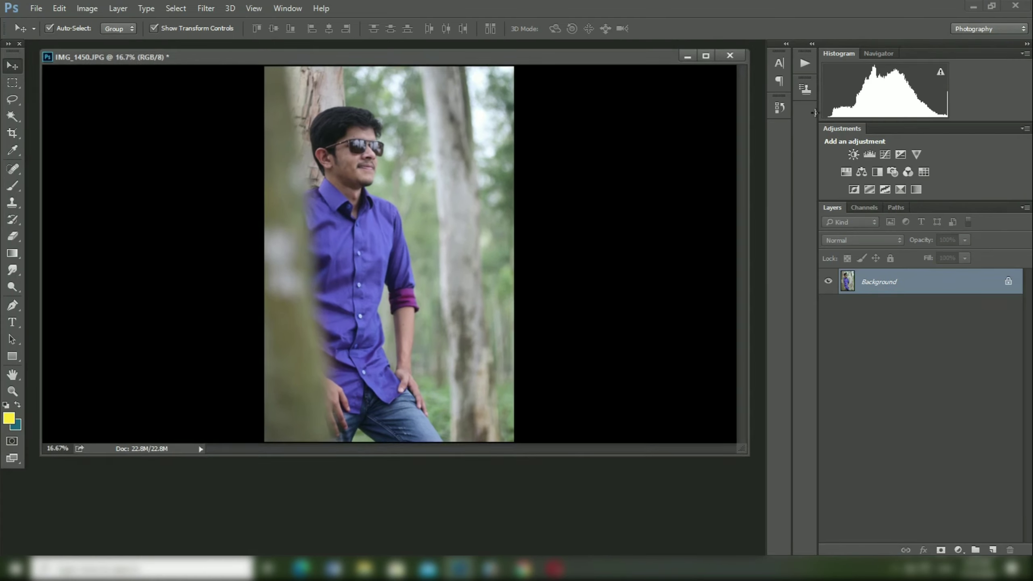
pyautogui.press('f')
pyautogui.moveTo(549, 362); pyautogui.dragTo(403, 359)
# Check the Character and Paragraph settings, then keep the History panel expanded beside the canvas
pyautogui.click(780, 106)
pyautogui.click(779, 79)
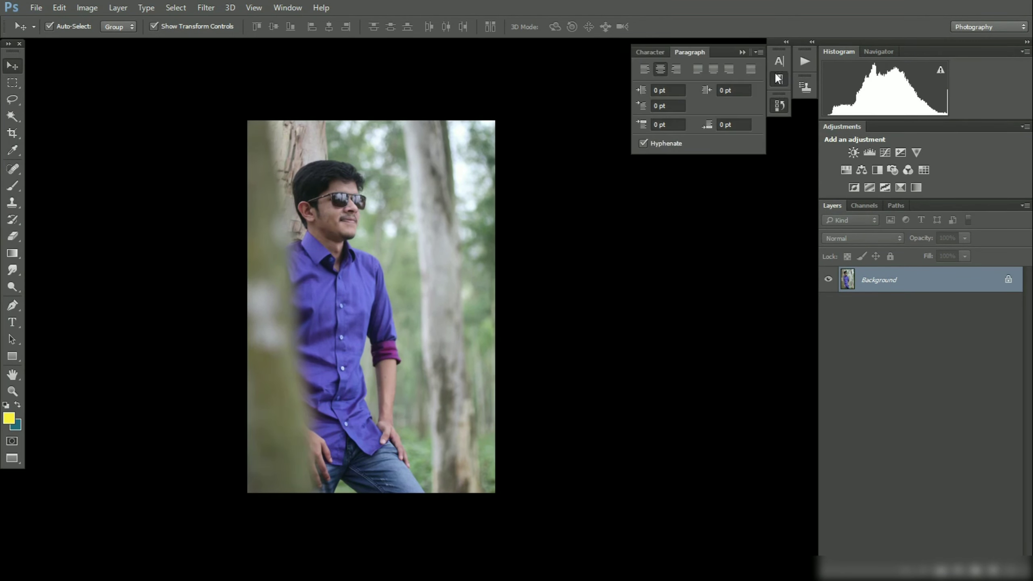
pyautogui.click(776, 59)
pyautogui.click(776, 58)
pyautogui.click(780, 106)
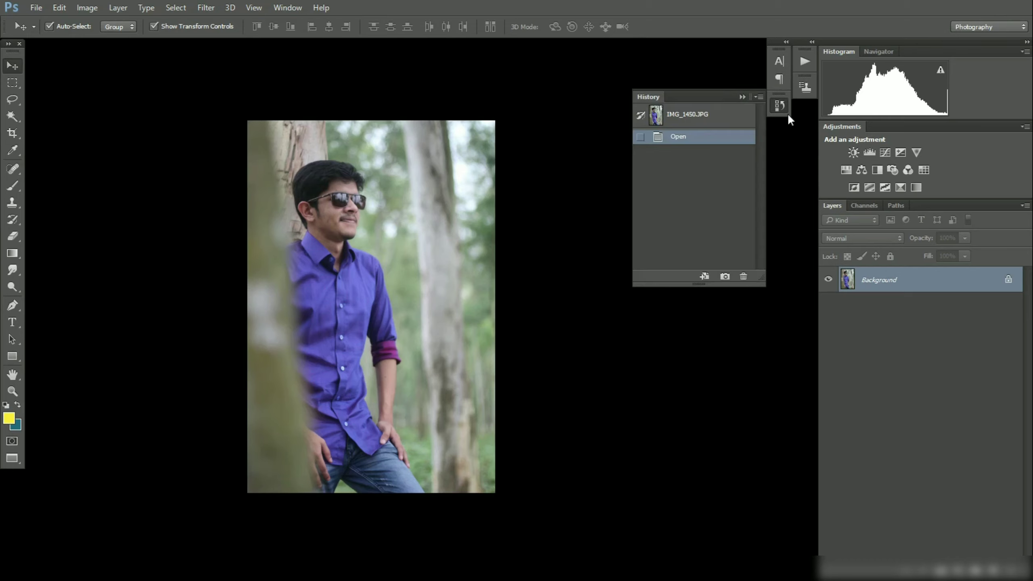
pyautogui.moveTo(718, 99); pyautogui.dragTo(780, 103)
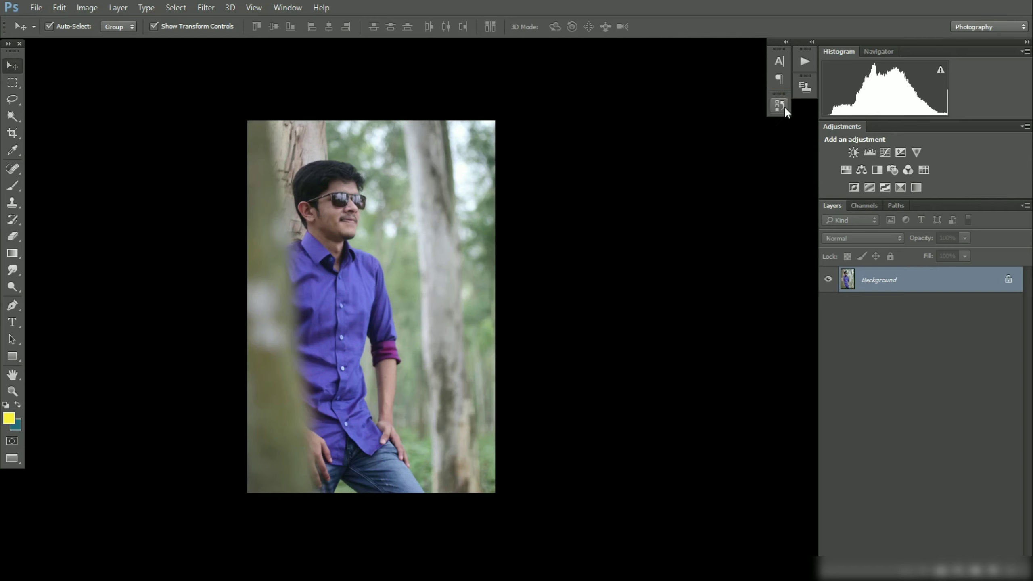
pyautogui.click(779, 106)
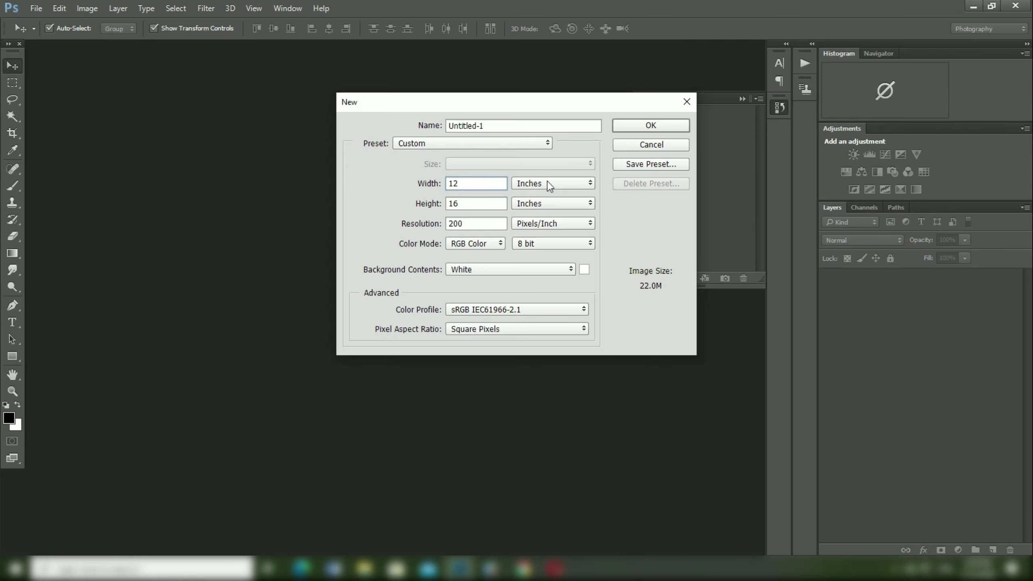
# Create a new white RGB document with its size in pixels, 2400 by 3200, at 200 pixels/inch
pyautogui.click(547, 183)
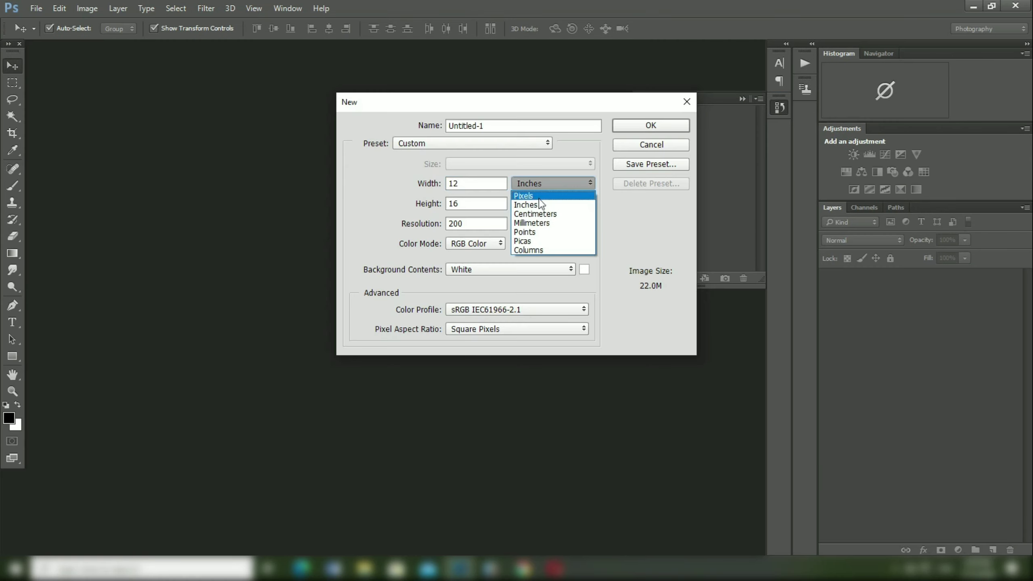
pyautogui.click(539, 199)
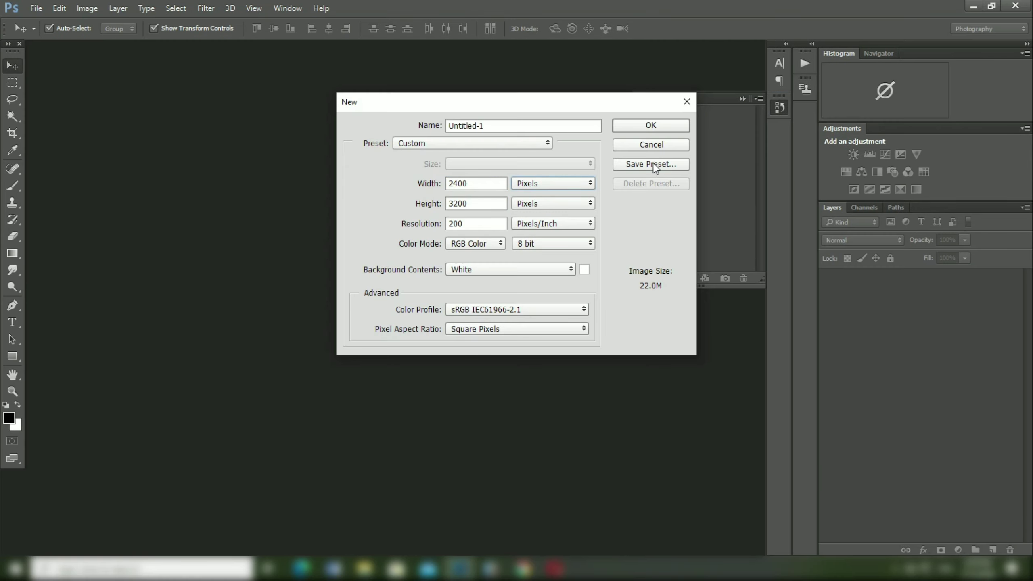
pyautogui.click(648, 125)
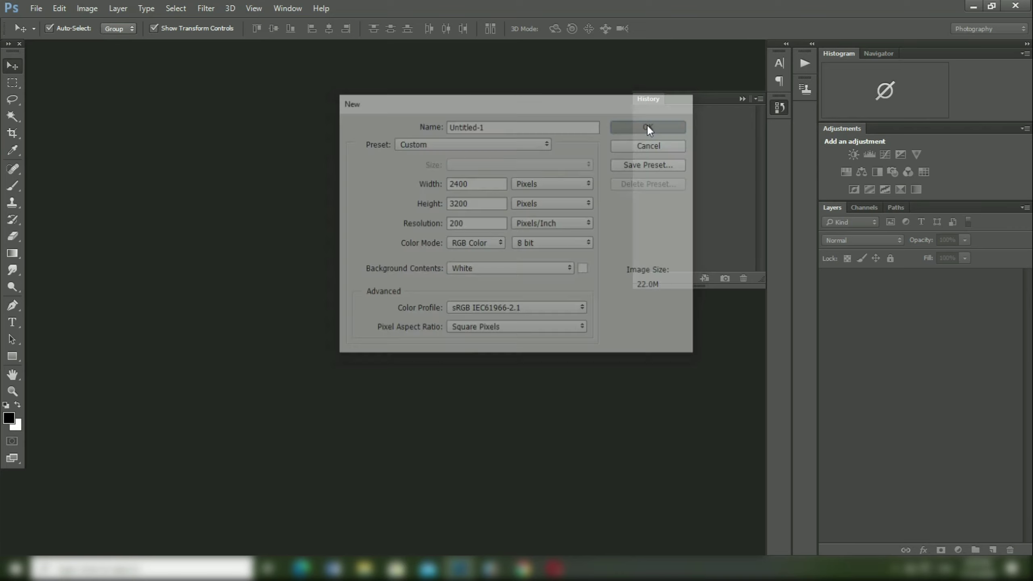
# Open the IMG_1450 photo from the Canon EOS 600D folder alongside the blank document
pyautogui.click(36, 8)
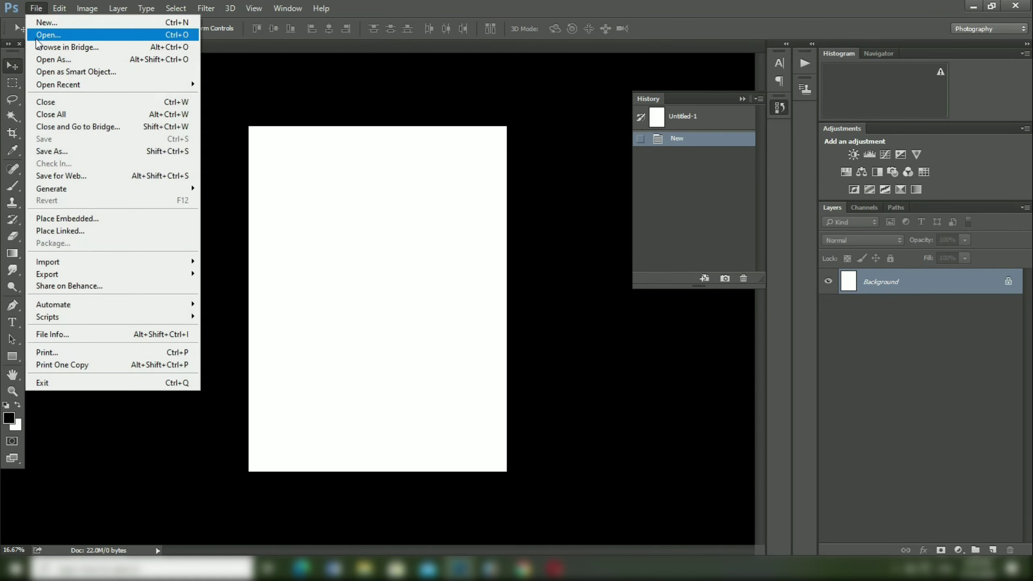
pyautogui.click(49, 30)
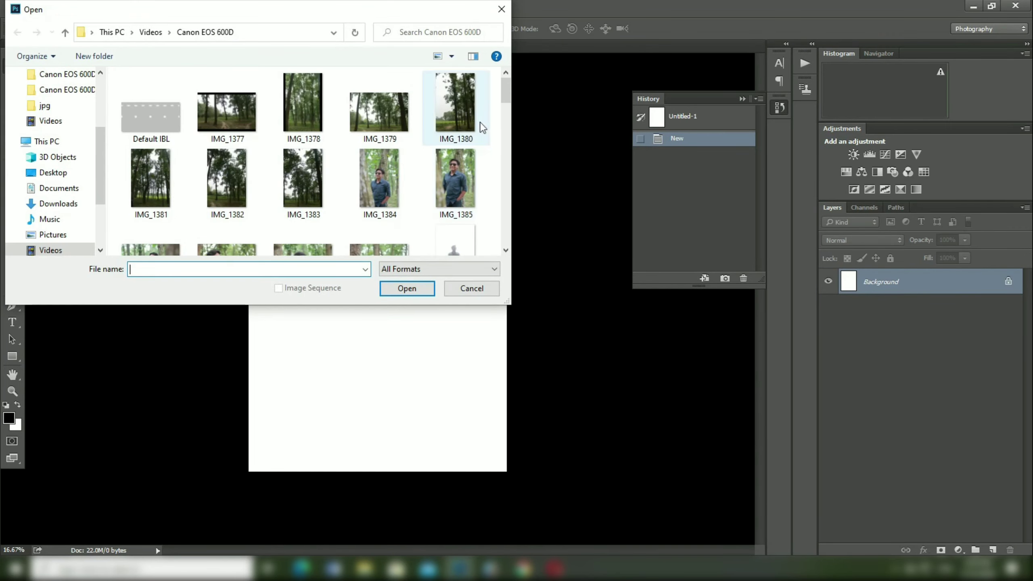
pyautogui.moveTo(506, 90); pyautogui.dragTo(522, 240)
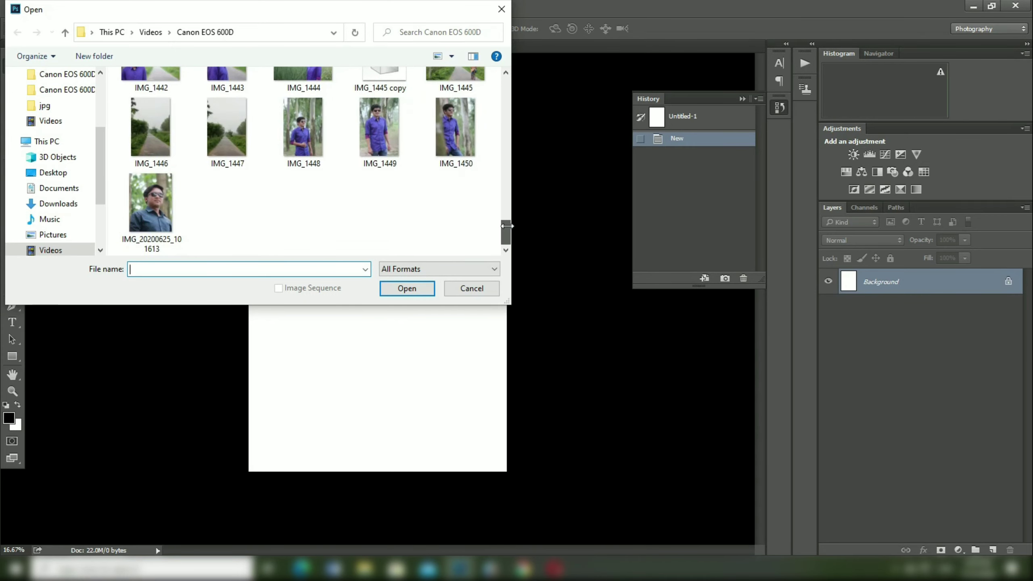
pyautogui.doubleClick(452, 125)
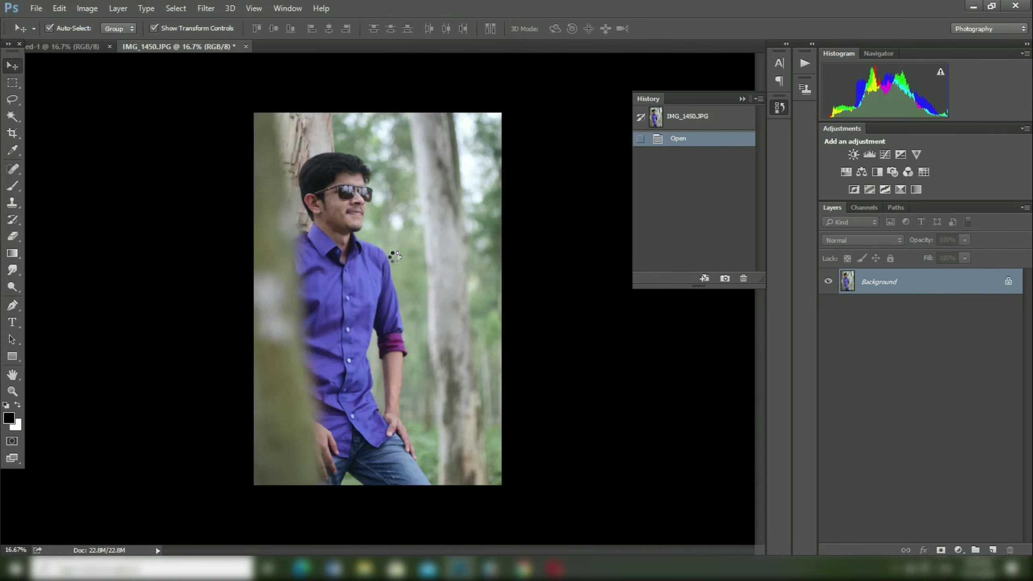
# Copy the photo onto the blank Untitled-1 canvas as a new layer and close the IMG_1450 document
pyautogui.moveTo(183, 48); pyautogui.dragTo(181, 80)
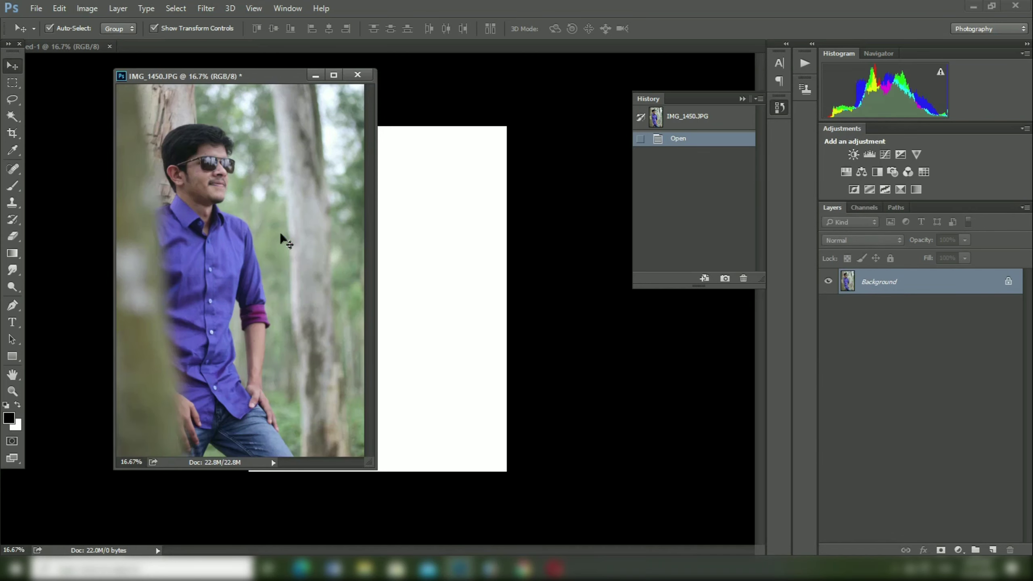
pyautogui.moveTo(283, 238); pyautogui.dragTo(396, 326)
pyautogui.click(358, 76)
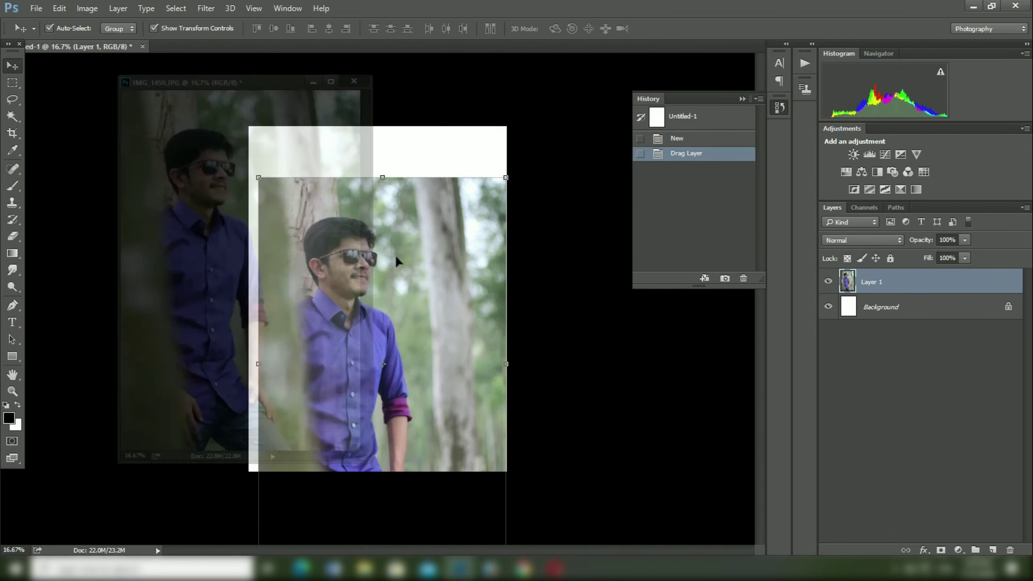
# Narrow the photo layer slightly and center it horizontally with its lower edge on the canvas's lower edge
pyautogui.moveTo(423, 411); pyautogui.dragTo(416, 367)
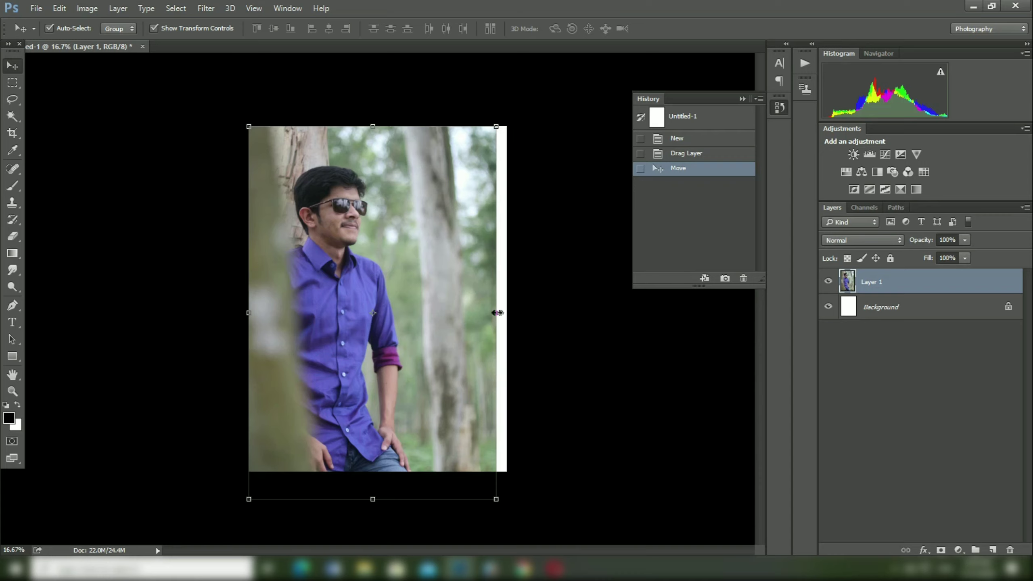
pyautogui.moveTo(497, 312)
pyautogui.mouseDown()
pyautogui.moveTo(505, 313)
pyautogui.moveTo(480, 316)
pyautogui.moveTo(492, 316)
pyautogui.mouseUp()
pyautogui.press('Return')
pyautogui.moveTo(437, 367)
pyautogui.mouseDown()
pyautogui.moveTo(441, 376)
pyautogui.moveTo(450, 366)
pyautogui.moveTo(428, 375)
pyautogui.mouseUp()
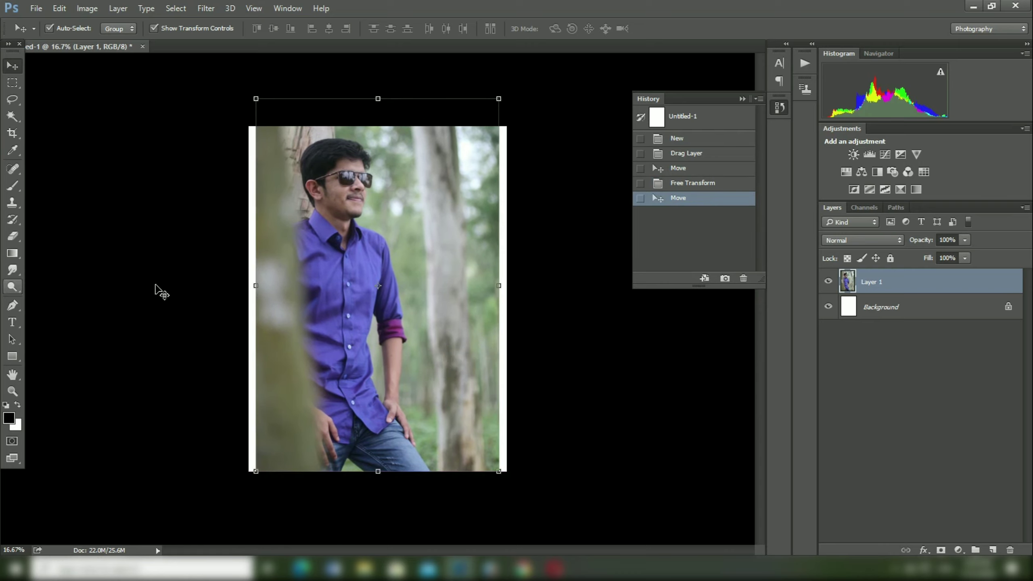
# Clear the Crop tool's 12 by 16 ratio and extend the canvas above and below to the photo's full height
pyautogui.click(876, 307)
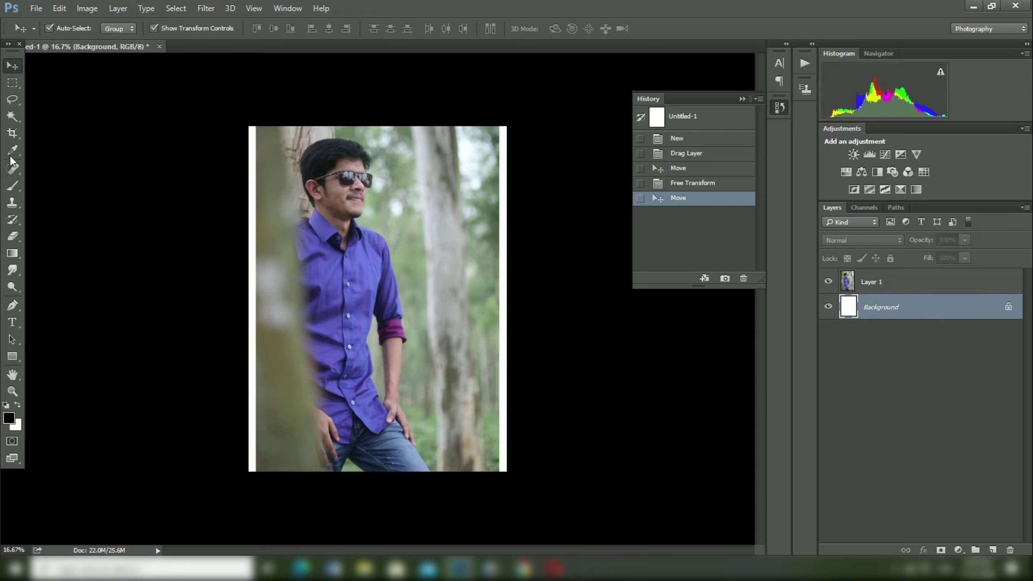
pyautogui.click(12, 133)
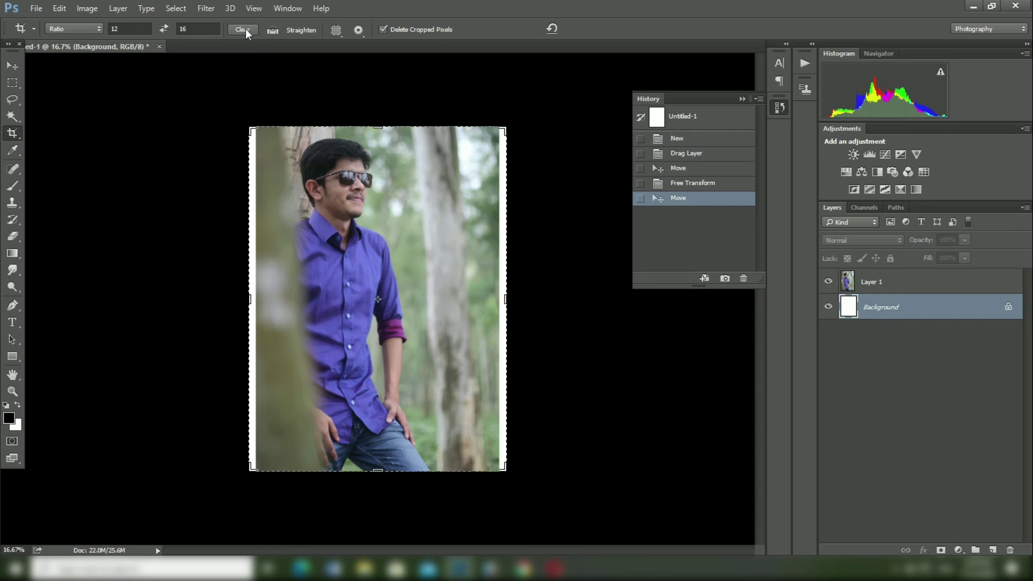
pyautogui.click(245, 27)
pyautogui.moveTo(377, 127); pyautogui.dragTo(377, 113)
pyautogui.moveTo(379, 481); pyautogui.dragTo(379, 483)
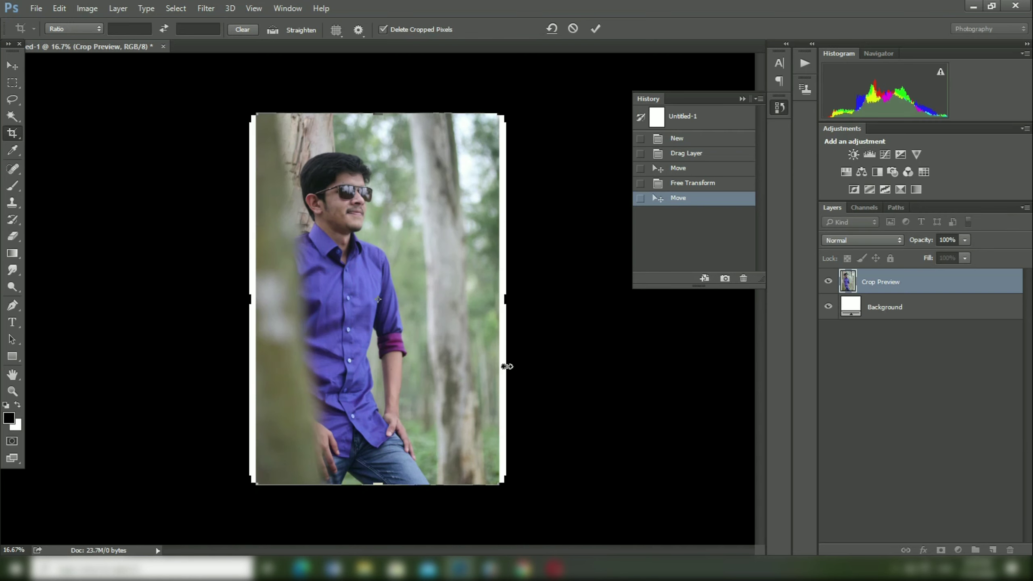
pyautogui.press('Return')
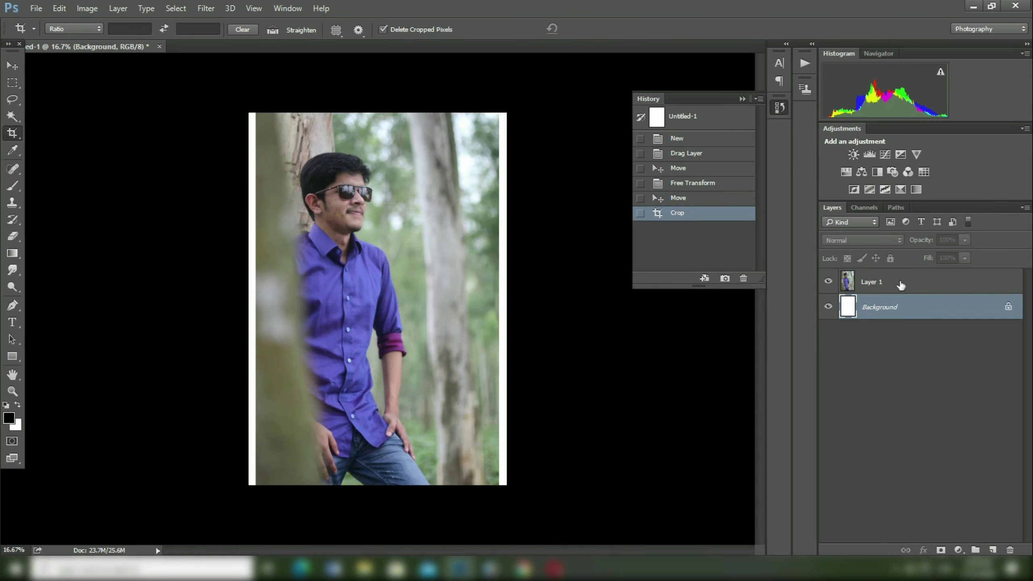
# Stretch Layer 1 horizontally to 100.53% so the white strips on both sides are even
pyautogui.press('v')
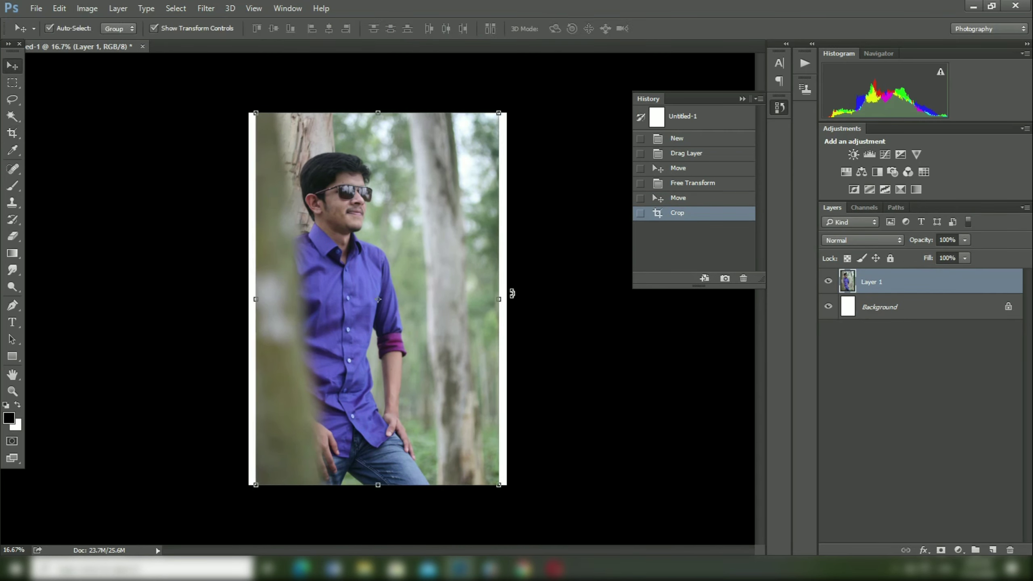
pyautogui.moveTo(501, 300)
pyautogui.mouseDown()
pyautogui.moveTo(491, 299)
pyautogui.moveTo(500, 299)
pyautogui.mouseUp()
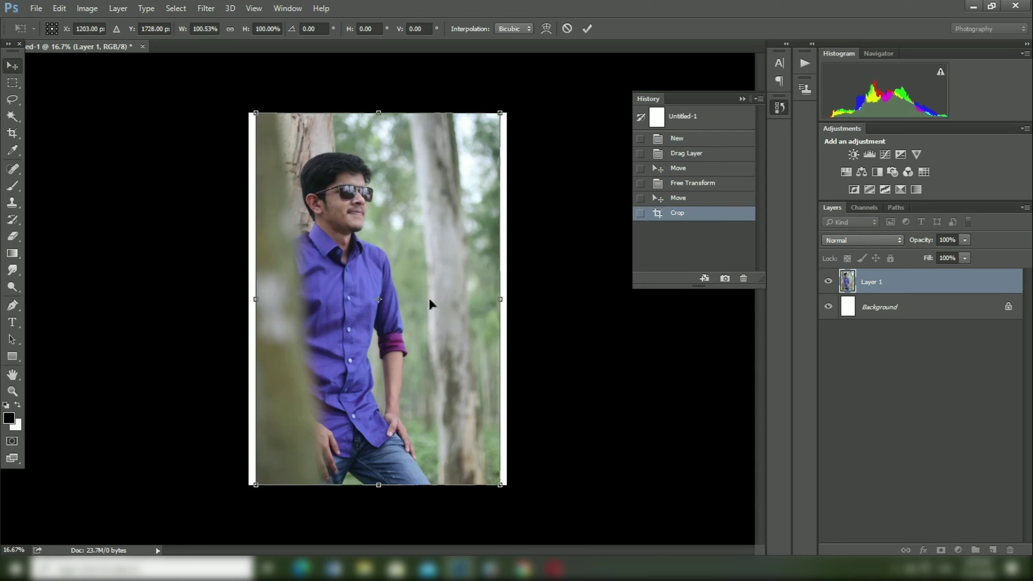
pyautogui.press('Return')
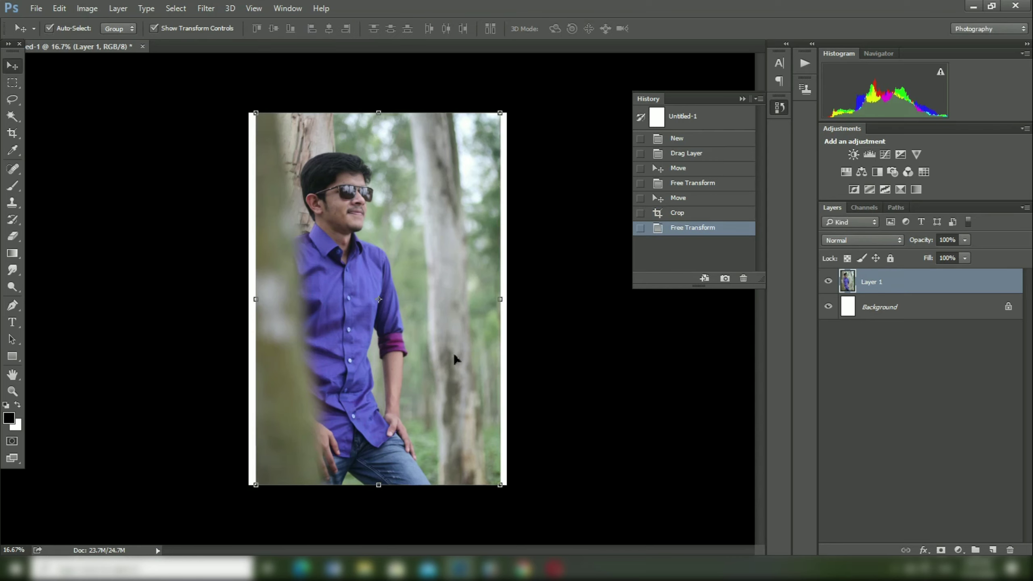
# Merge Layer 1 down into the Background layer
pyautogui.click(526, 481)
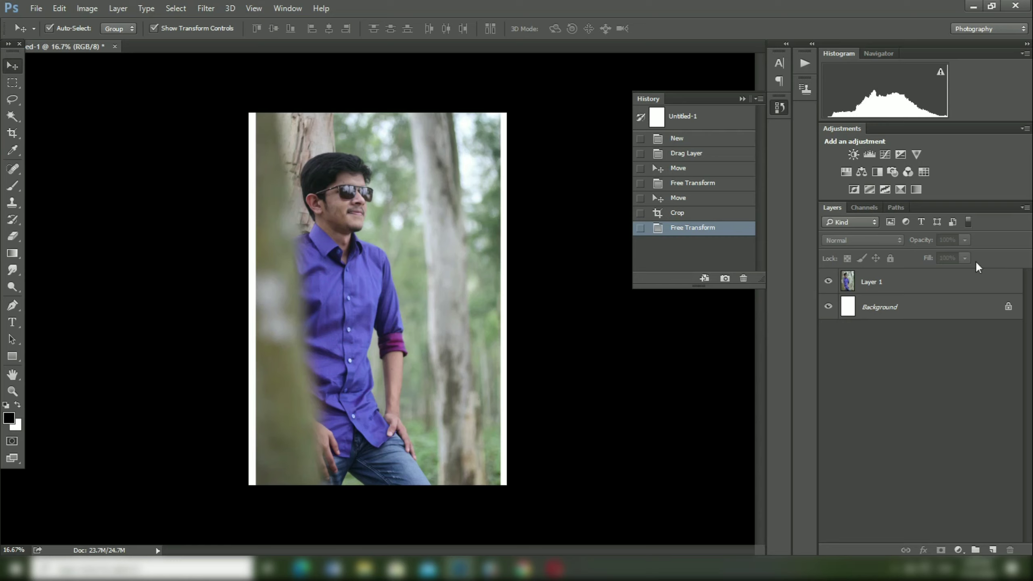
pyautogui.rightClick(929, 296)
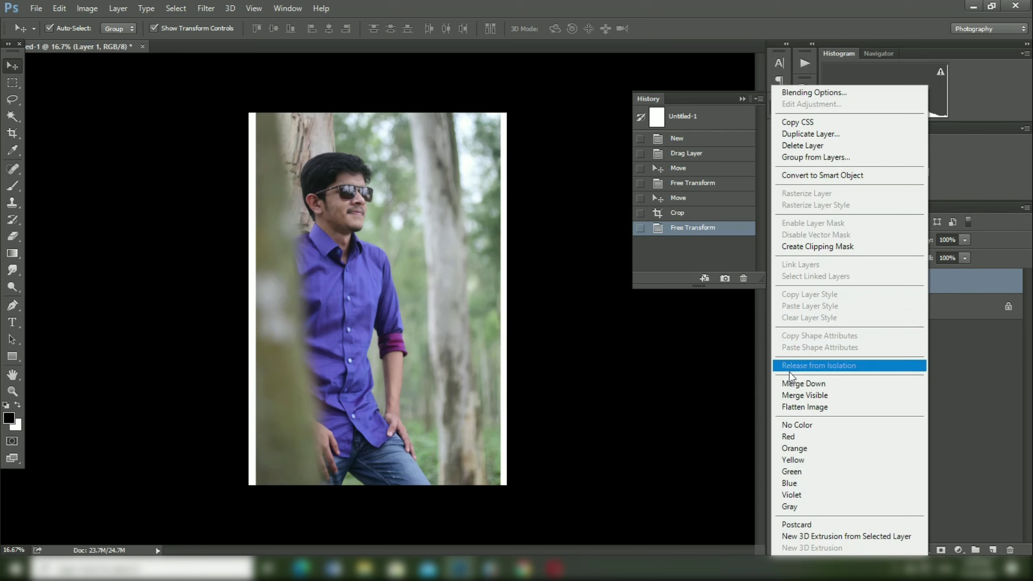
pyautogui.click(818, 384)
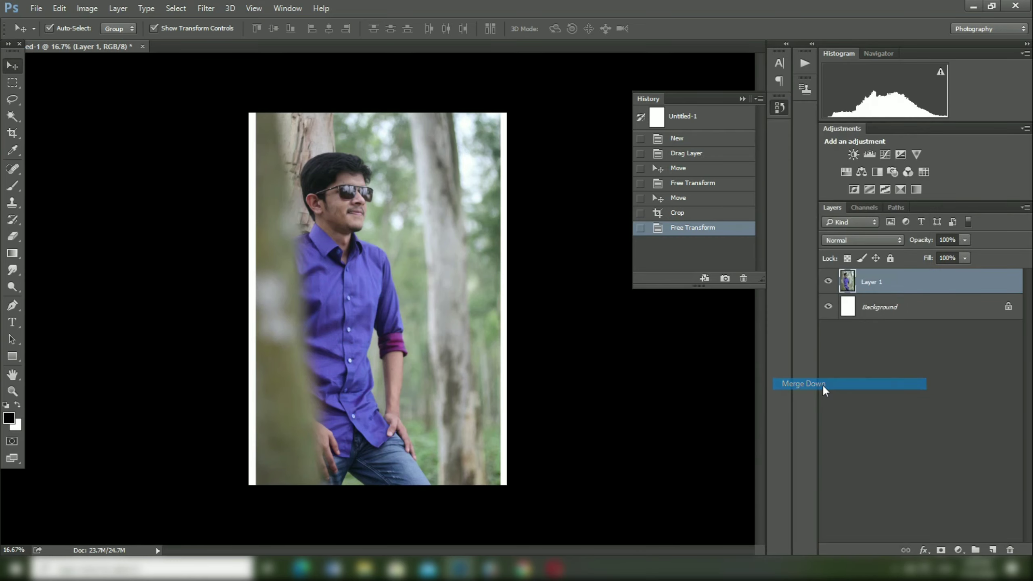
# Open the Camera Raw Filter on the merged Background layer, try the Auto tone correction and restore the default tones
pyautogui.click(210, 7)
pyautogui.click(242, 85)
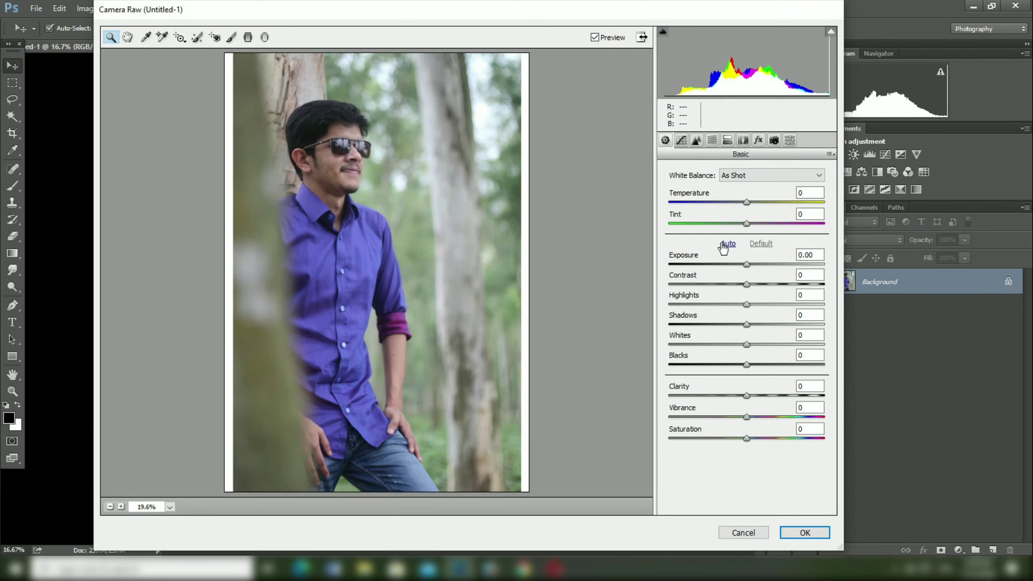
pyautogui.click(726, 244)
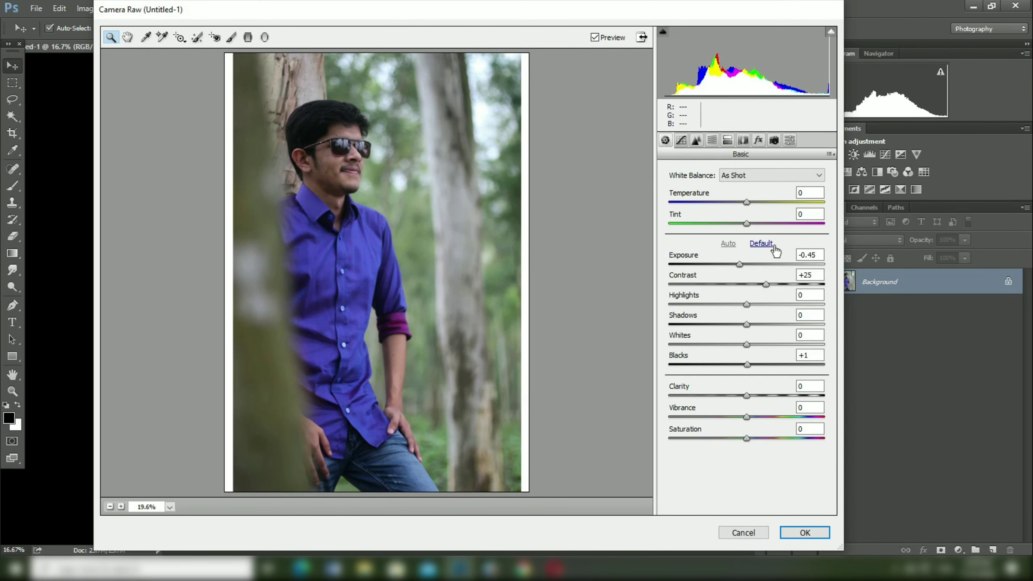
pyautogui.click(761, 244)
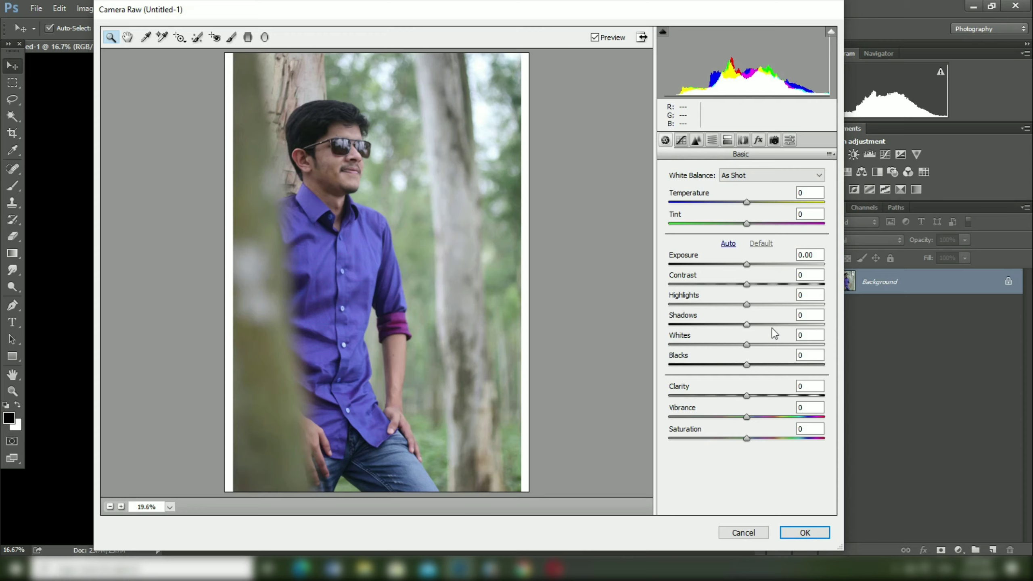
# Set Shadows to +53, Whites to -28, Blacks to -30, Clarity to +20 and Contrast to +8
pyautogui.click(787, 325)
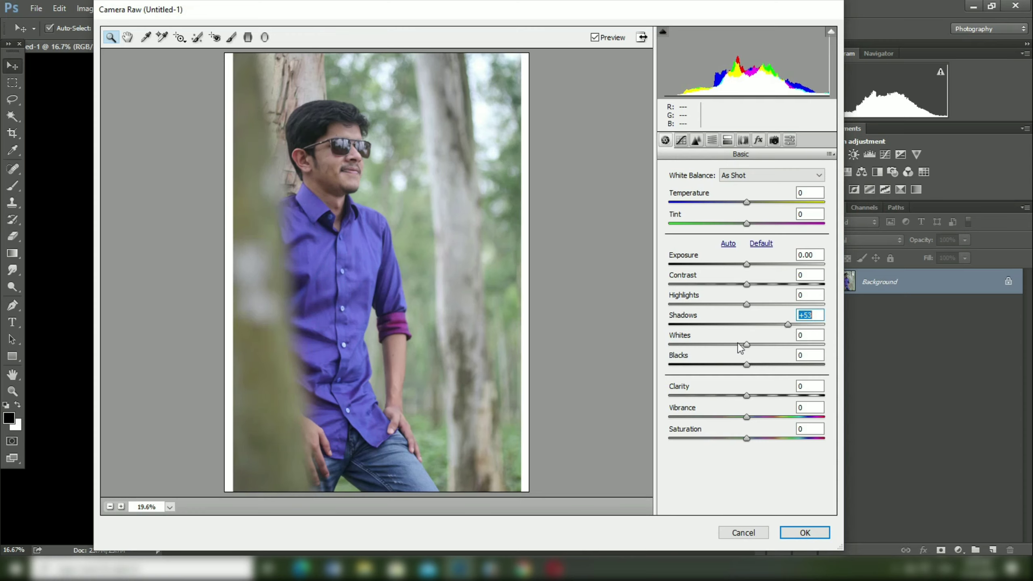
pyautogui.click(724, 344)
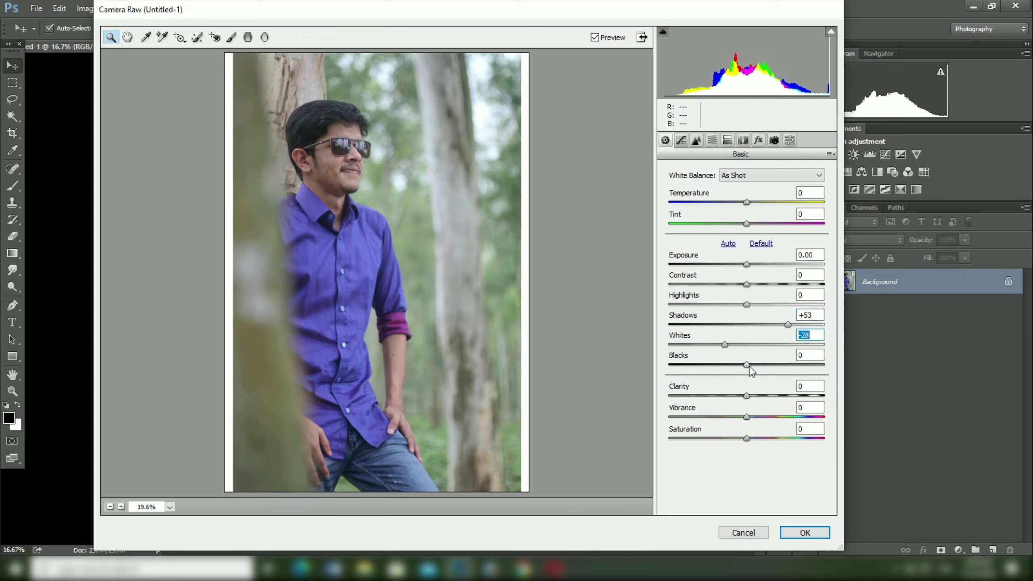
pyautogui.moveTo(749, 366); pyautogui.dragTo(759, 397)
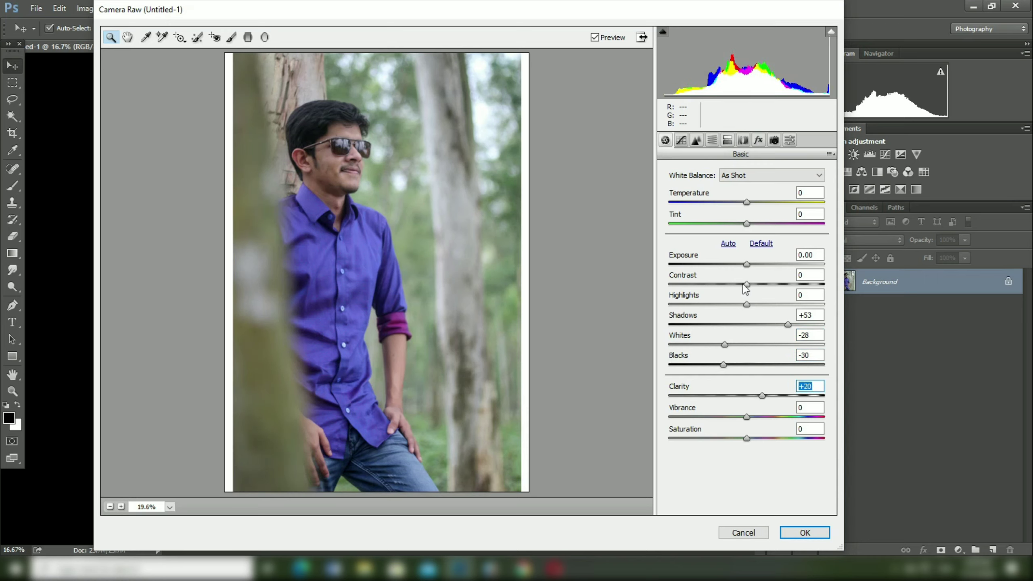
pyautogui.moveTo(746, 284)
pyautogui.mouseDown()
pyautogui.moveTo(768, 284)
pyautogui.moveTo(755, 289)
pyautogui.mouseUp()
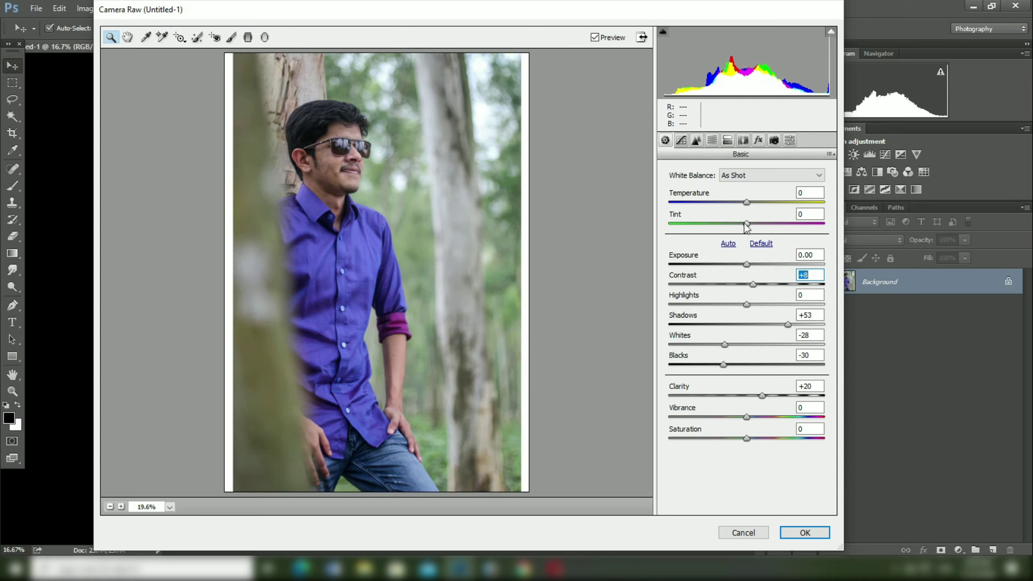
# Set Tint to -2, Temperature to +2, Shadows to +73 and Highlights to +23, and apply the Camera Raw Filter
pyautogui.moveTo(746, 227); pyautogui.dragTo(752, 207)
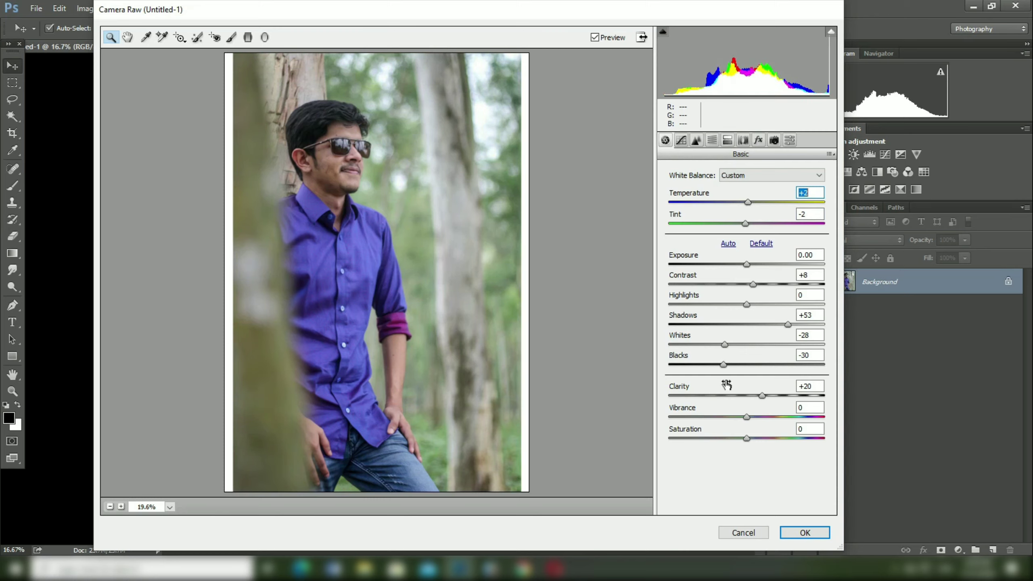
pyautogui.moveTo(788, 324); pyautogui.dragTo(802, 324)
pyautogui.moveTo(745, 303); pyautogui.dragTo(763, 304)
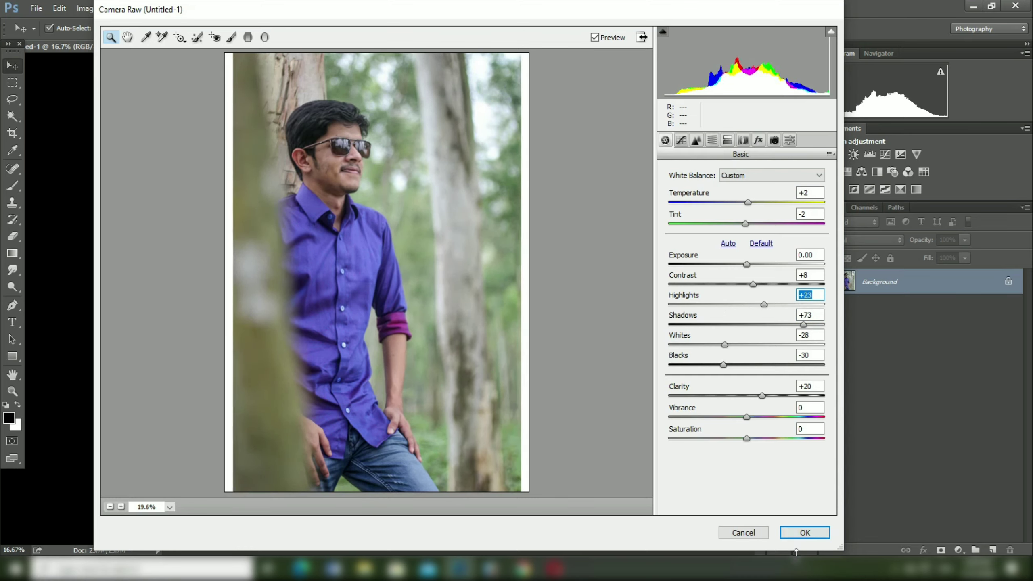
pyautogui.click(805, 533)
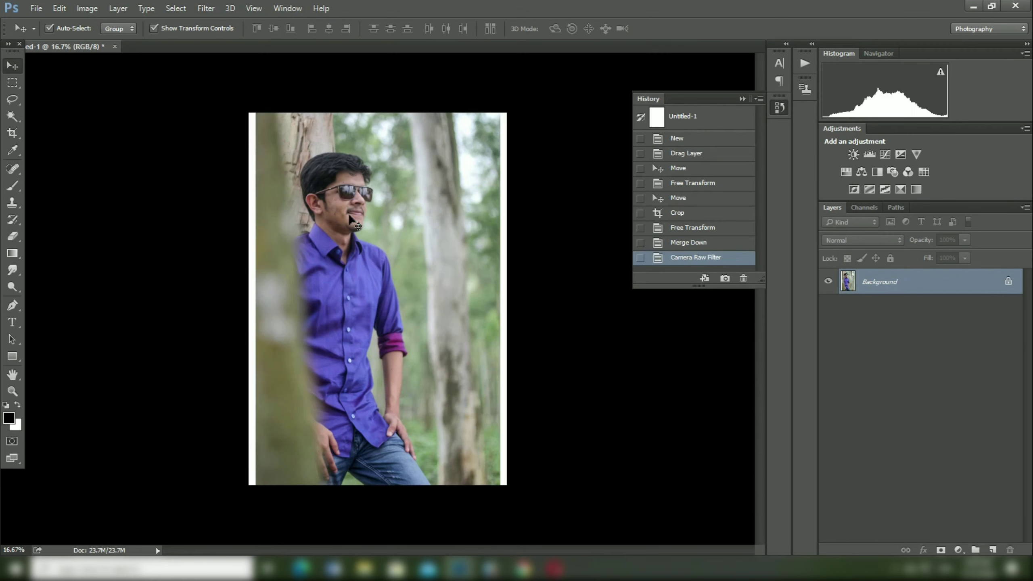
# Remove the blemishes above the sunglasses, on the temple and on the upper cheek with a 29 px Spot Healing Brush
pyautogui.press('f')
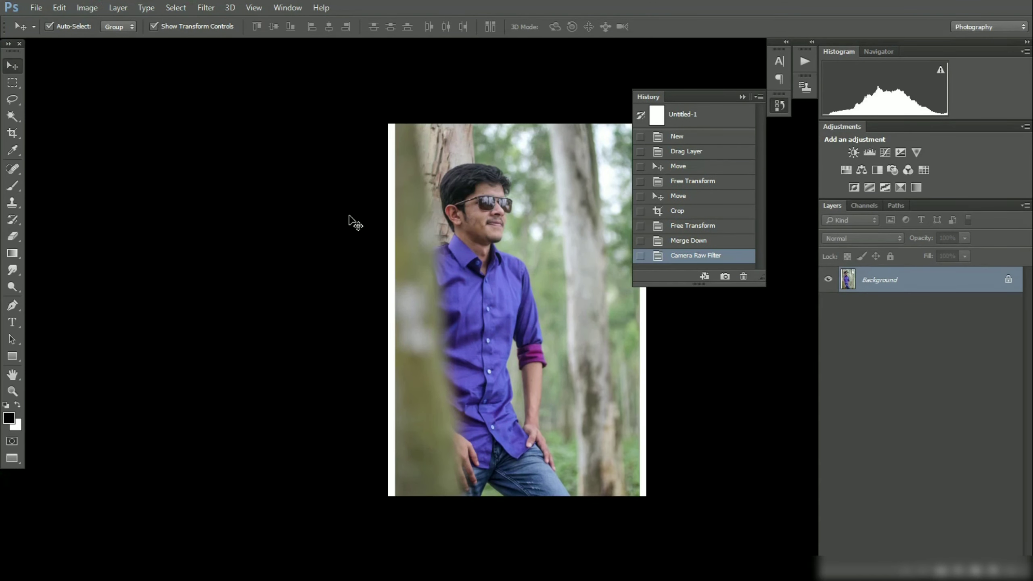
pyautogui.scroll(6, 483, 221)
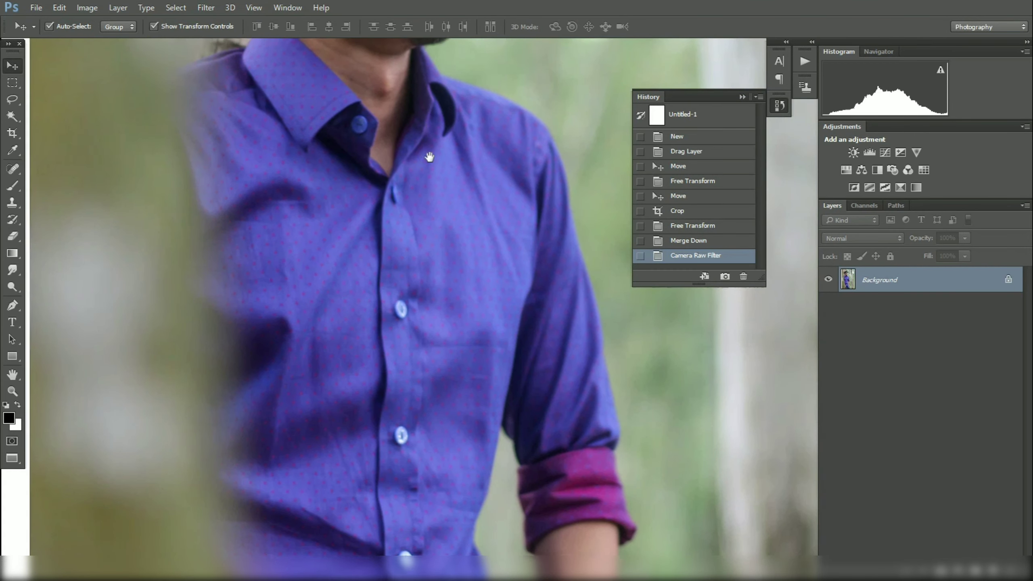
pyautogui.moveTo(429, 157); pyautogui.dragTo(445, 439)
pyautogui.moveTo(456, 300); pyautogui.dragTo(427, 346)
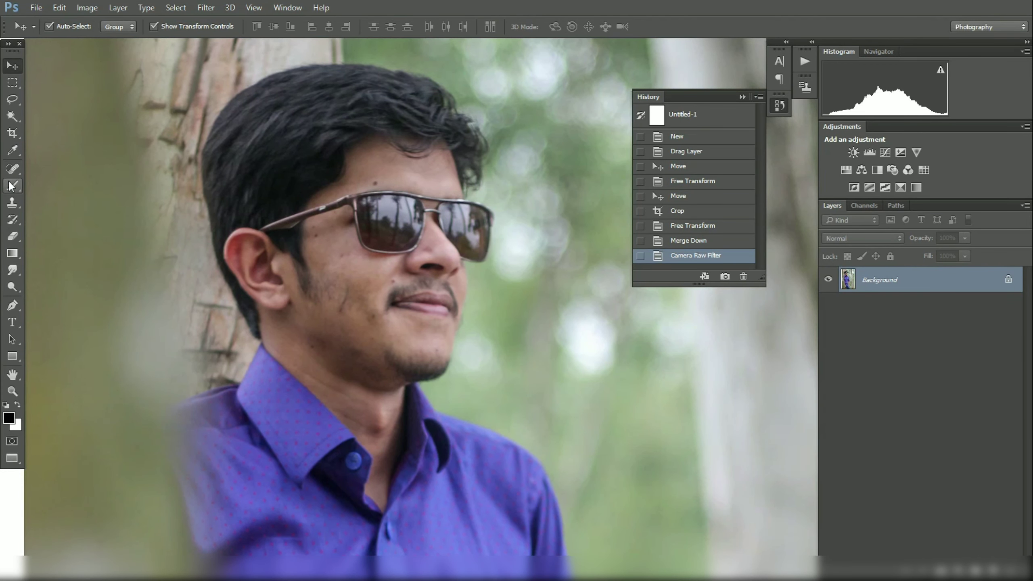
pyautogui.click(12, 168)
pyautogui.rightClick(381, 177)
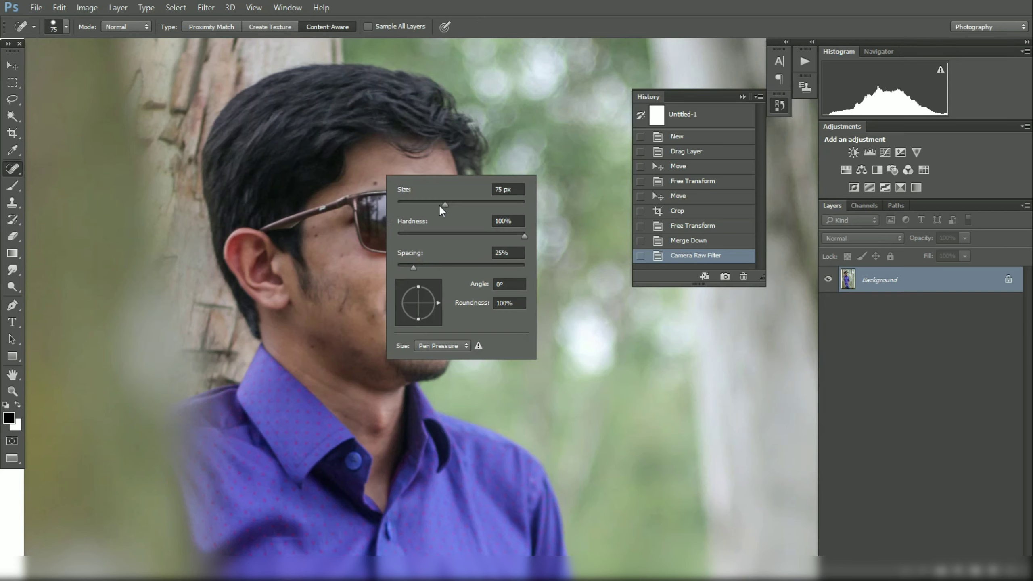
pyautogui.click(412, 204)
pyautogui.press('Return')
pyautogui.click(389, 194)
pyautogui.click(296, 263)
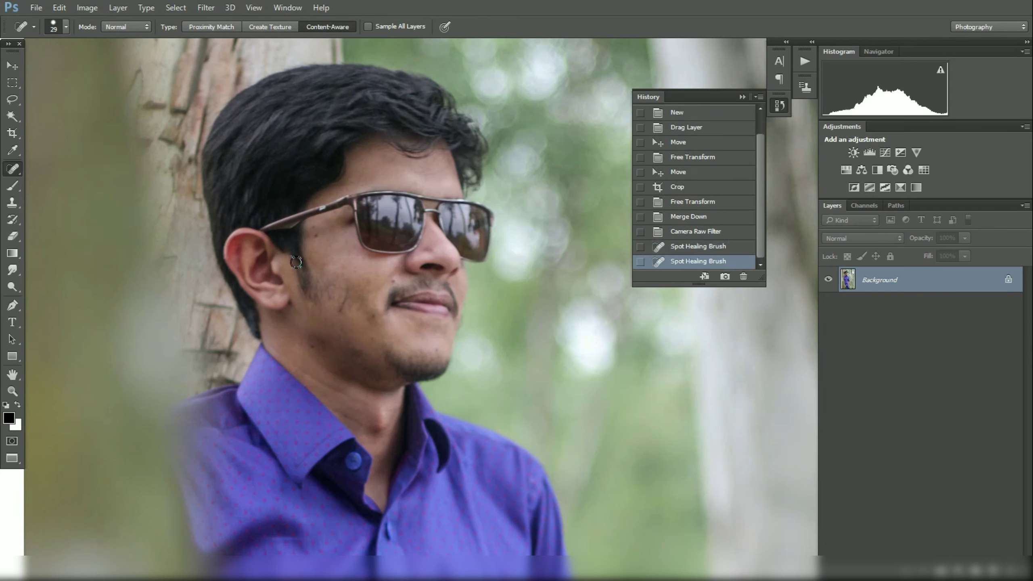
pyautogui.click(314, 237)
pyautogui.click(368, 279)
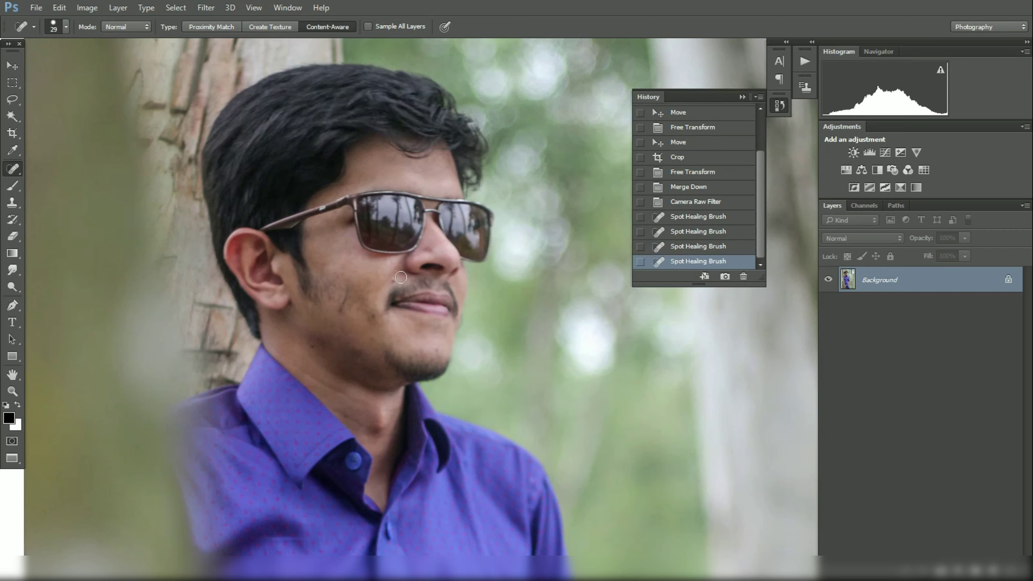
pyautogui.click(392, 280)
# Heal the remaining spots on the lower cheek, chin, jaw and neck with the Spot Healing Brush
pyautogui.scroll(-2, 380, 291)
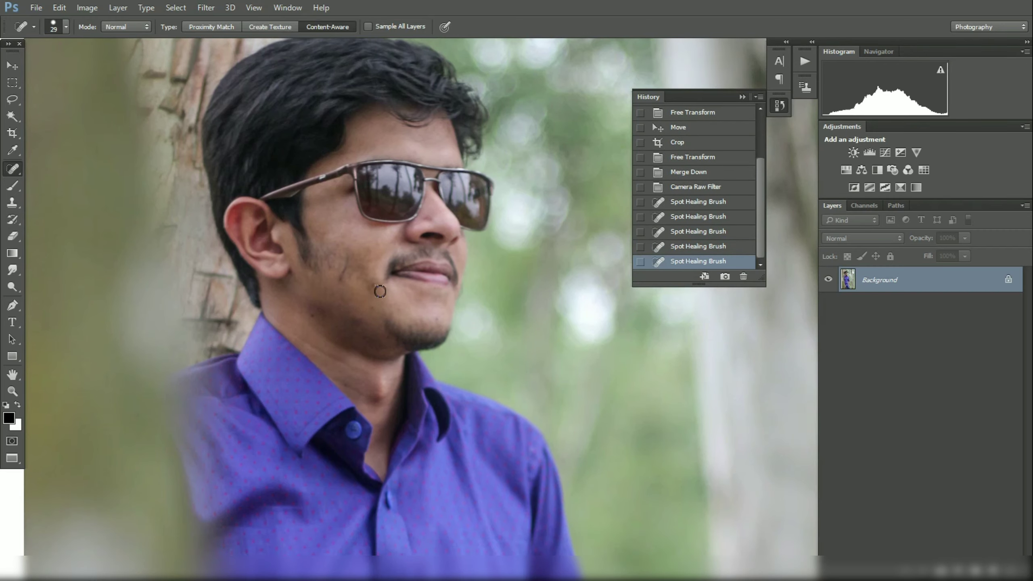
pyautogui.click(369, 286)
pyautogui.click(367, 295)
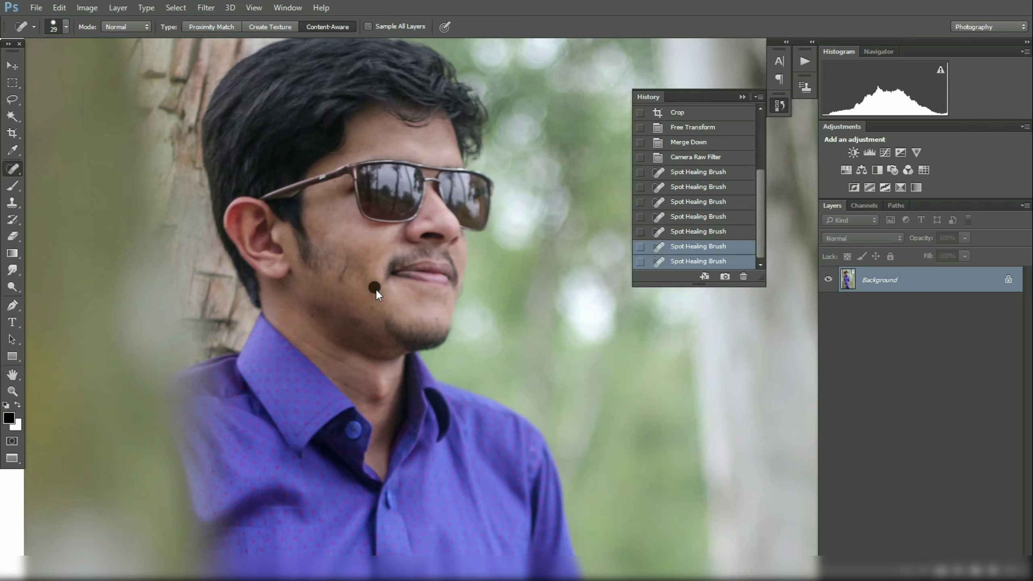
pyautogui.scroll(-3, 370, 289)
pyautogui.click(372, 257)
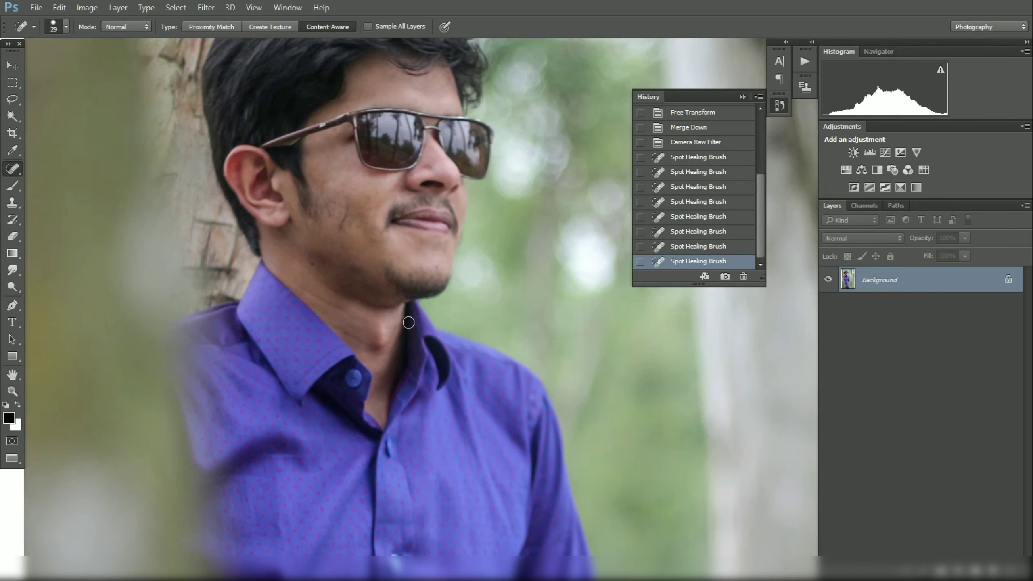
pyautogui.click(437, 268)
pyautogui.scroll(2, 422, 281)
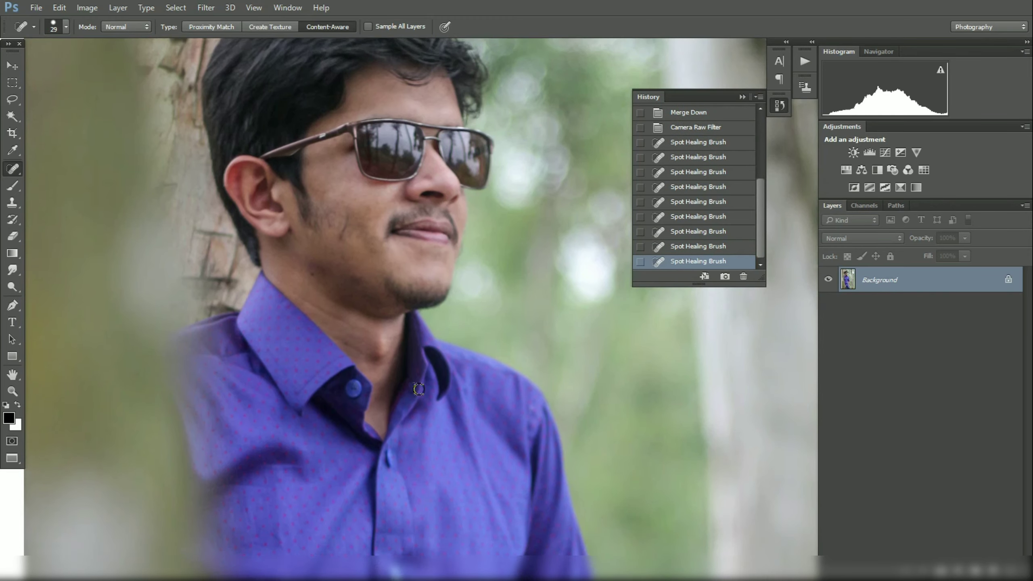
pyautogui.click(400, 290)
pyautogui.scroll(1, 366, 392)
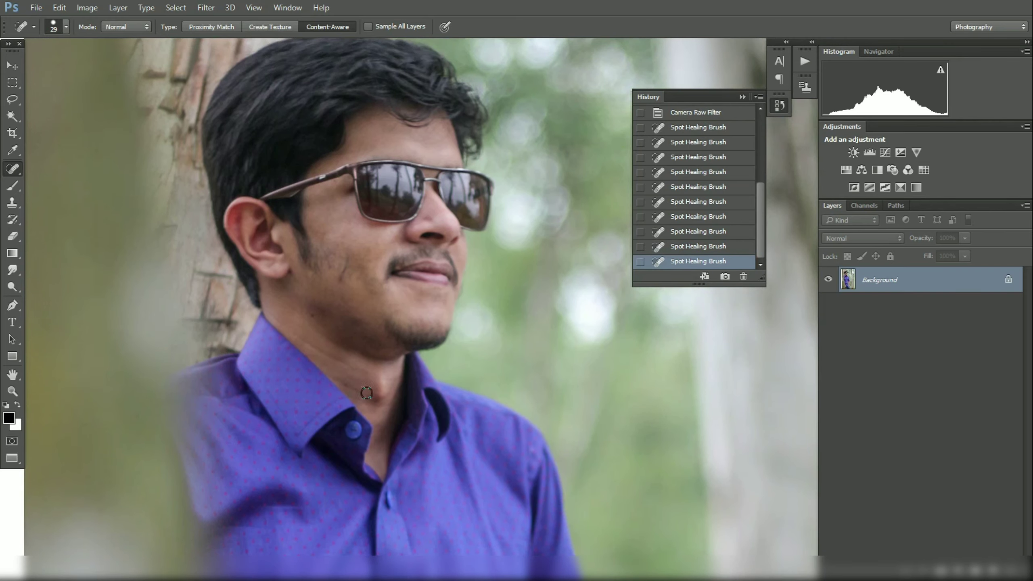
pyautogui.click(309, 313)
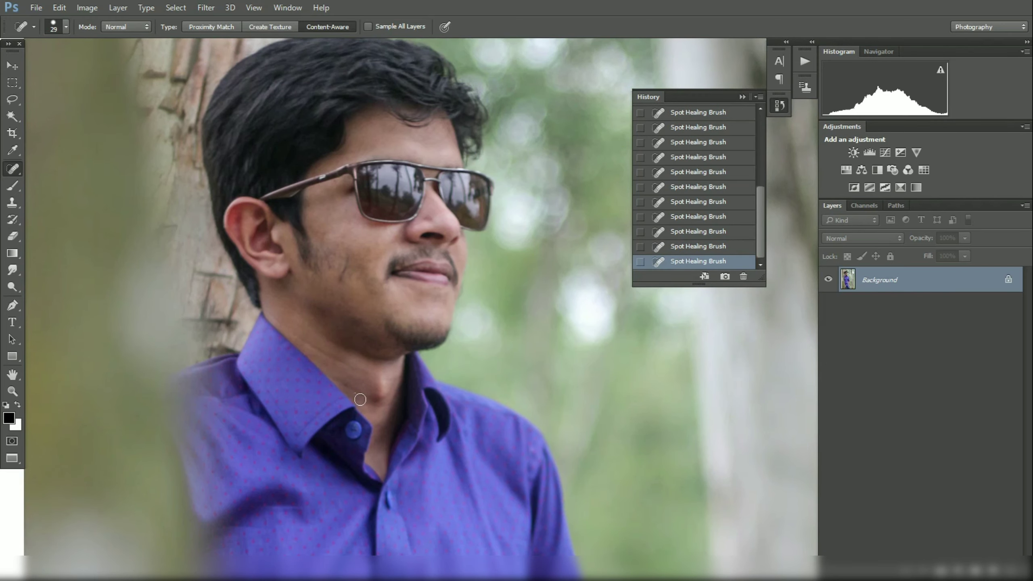
pyautogui.click(345, 384)
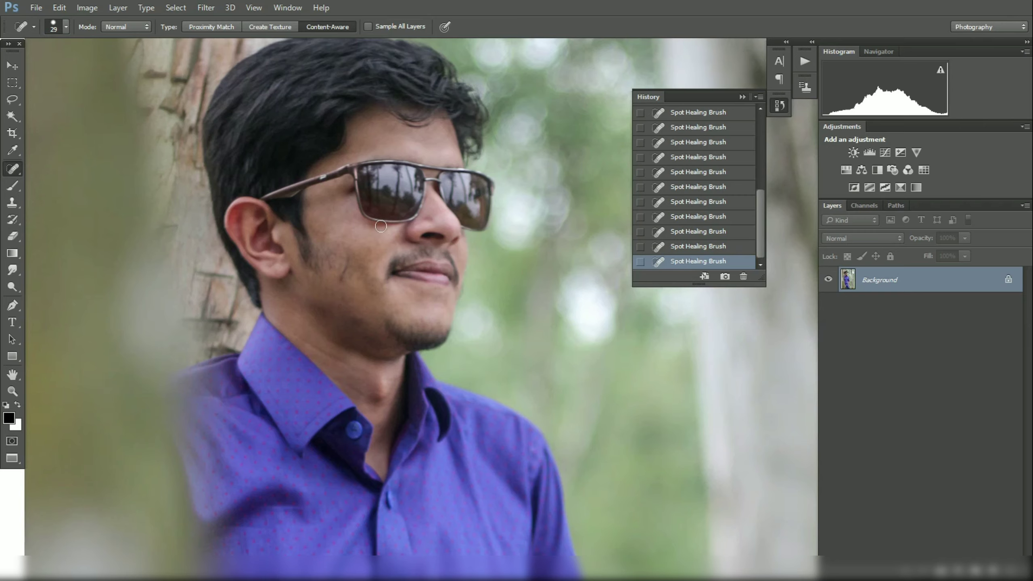
# Examine the retouched portrait from the face down to the arms, and as a whole on the canvas
pyautogui.hotkey('ctrl', '-')
pyautogui.hotkey('ctrl', '-')
pyautogui.moveTo(533, 424); pyautogui.dragTo(397, 190)
pyautogui.moveTo(400, 475); pyautogui.dragTo(417, 569)
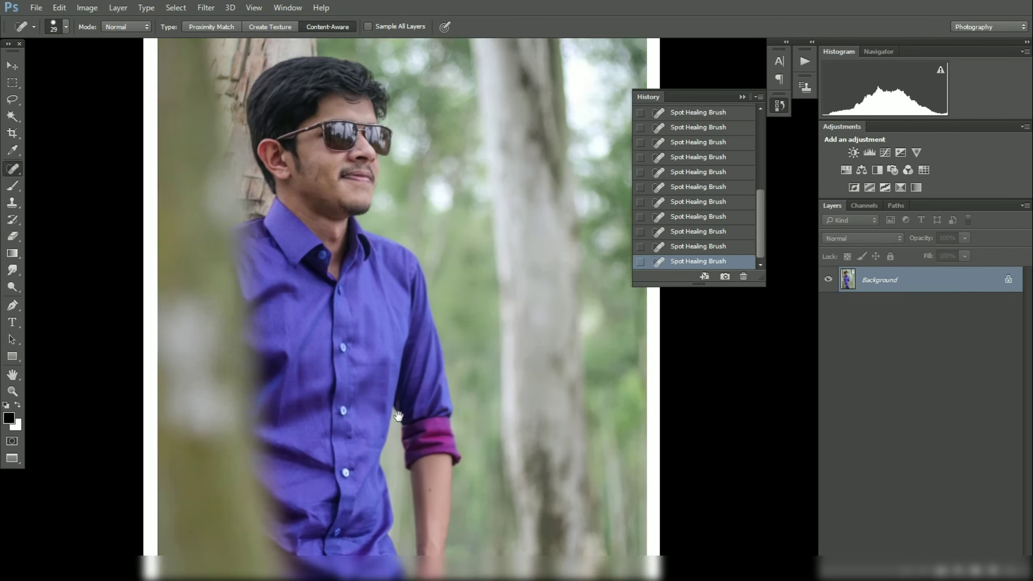
pyautogui.moveTo(368, 196); pyautogui.dragTo(394, 356)
pyautogui.moveTo(379, 524); pyautogui.dragTo(367, 440)
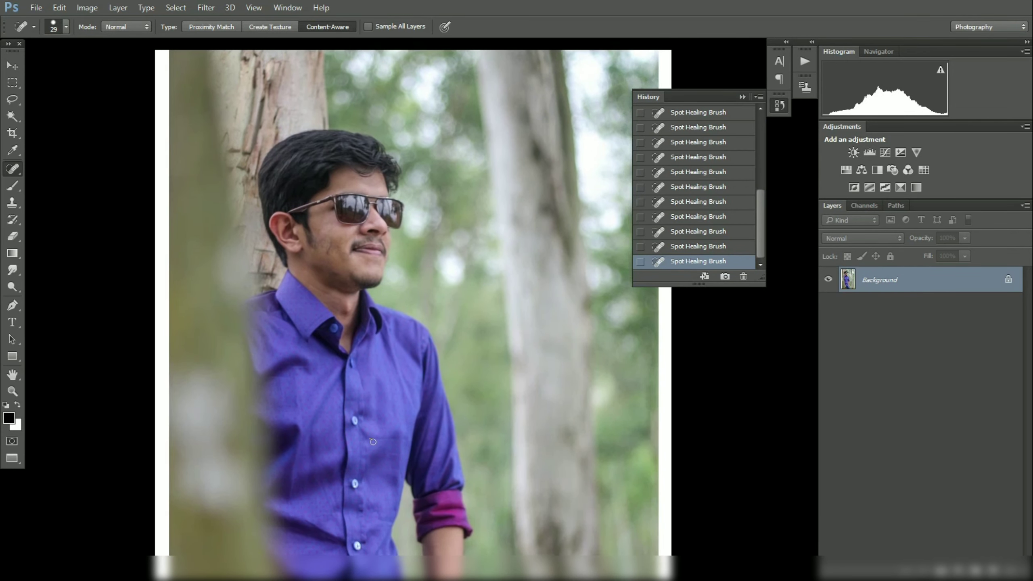
pyautogui.scroll(-3, 663, 289)
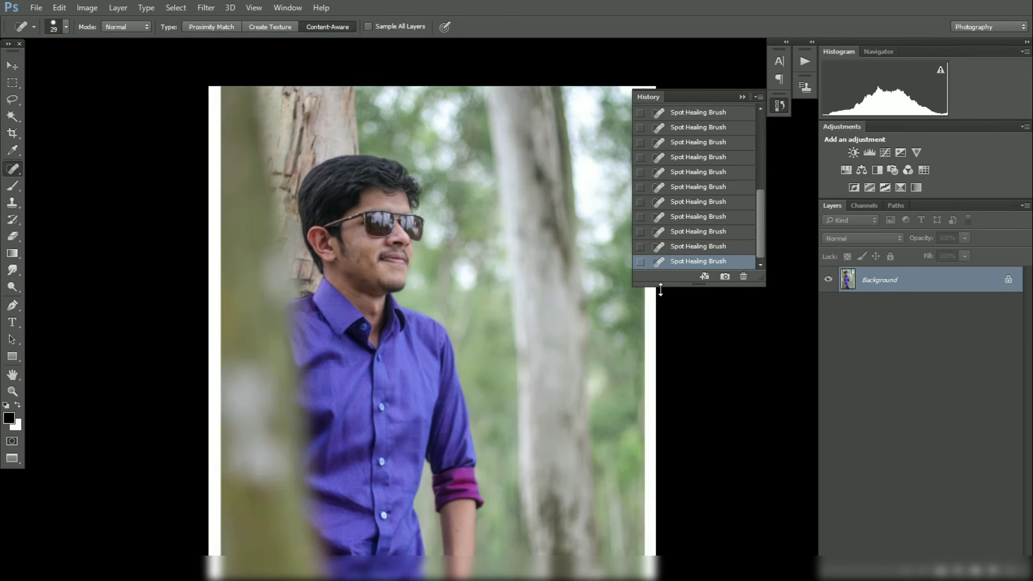
pyautogui.moveTo(525, 468); pyautogui.dragTo(392, 410)
pyautogui.scroll(-2, 585, 386)
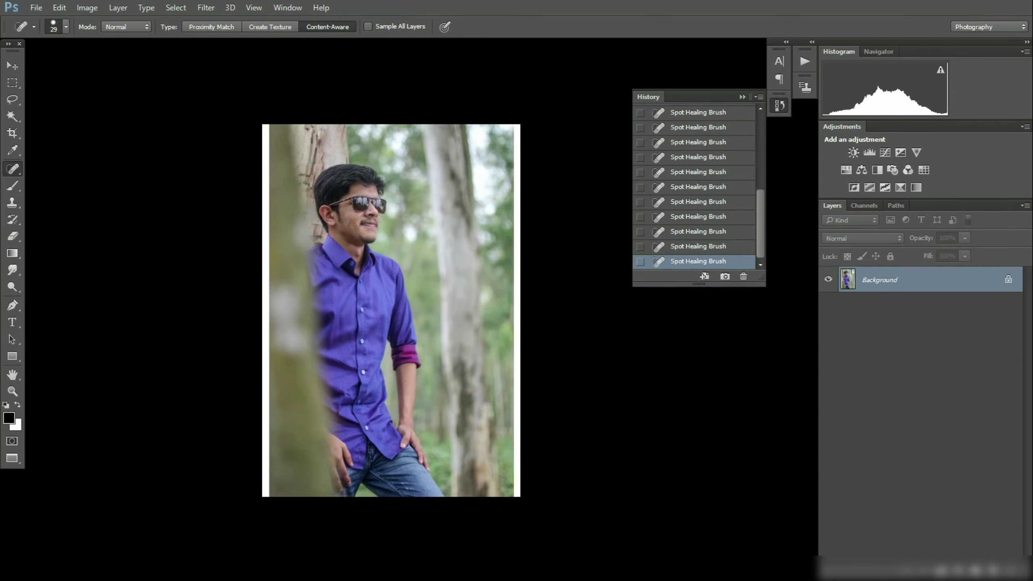
# Open the Nik Collection's Color Efex Pro 4 filter for the photo, agreeing to send anonymous usage statistics
pyautogui.click(206, 7)
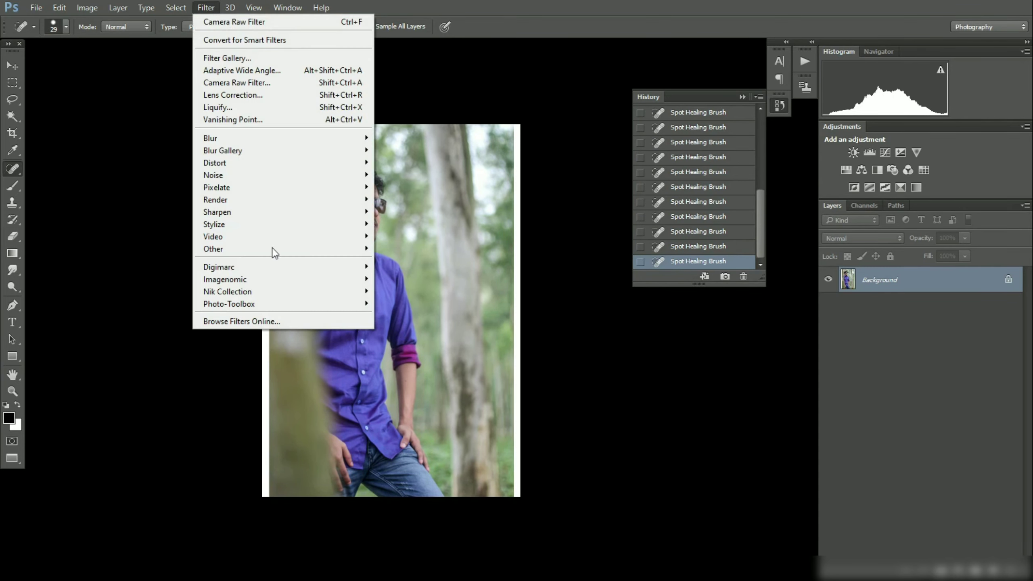
pyautogui.moveTo(277, 291)
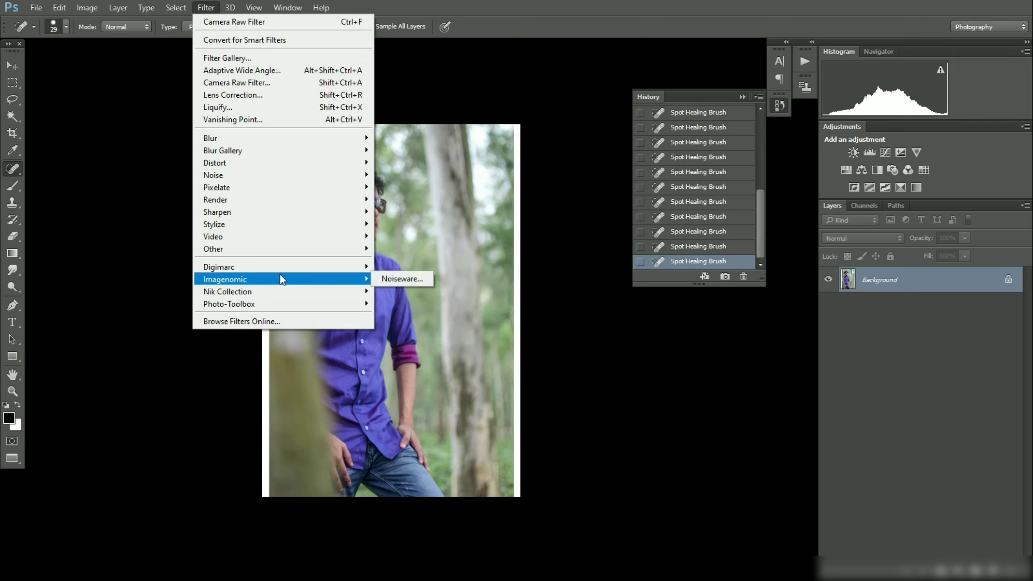
pyautogui.click(431, 304)
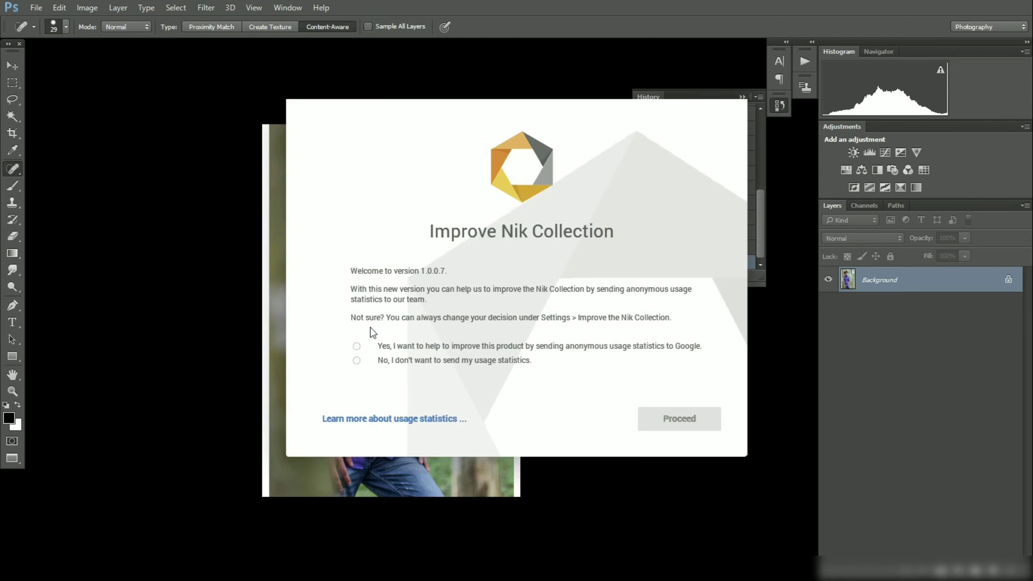
pyautogui.click(430, 347)
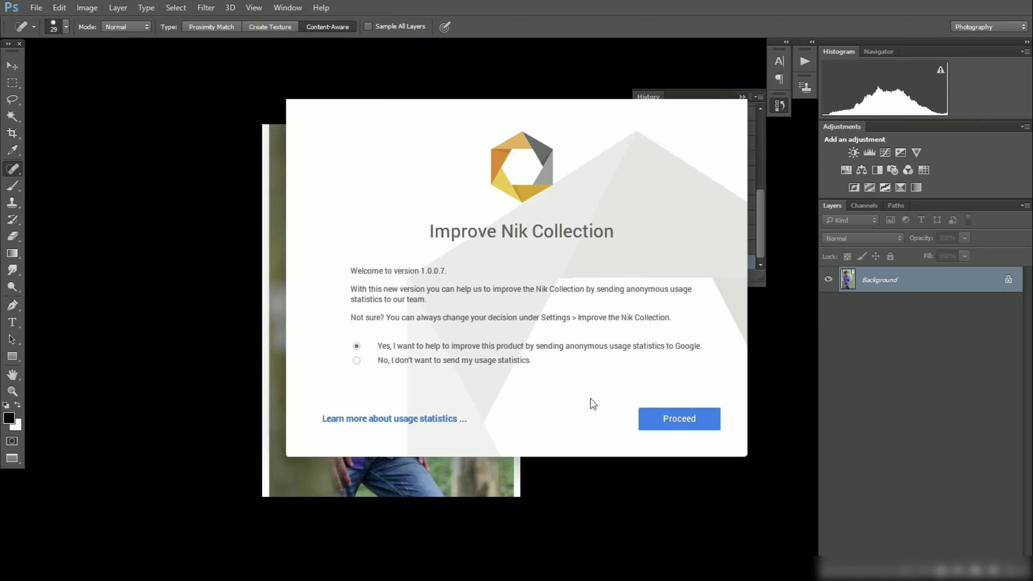
pyautogui.click(668, 413)
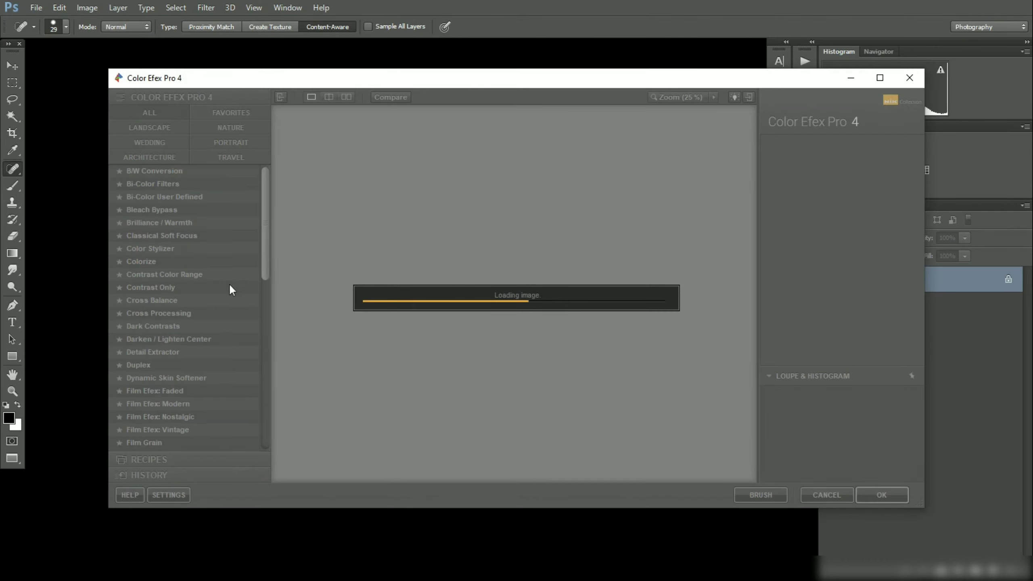
# Set up the Contrast Color Range filter with Color 18°, Color Contrast 83% and Contrast 2%
pyautogui.click(158, 274)
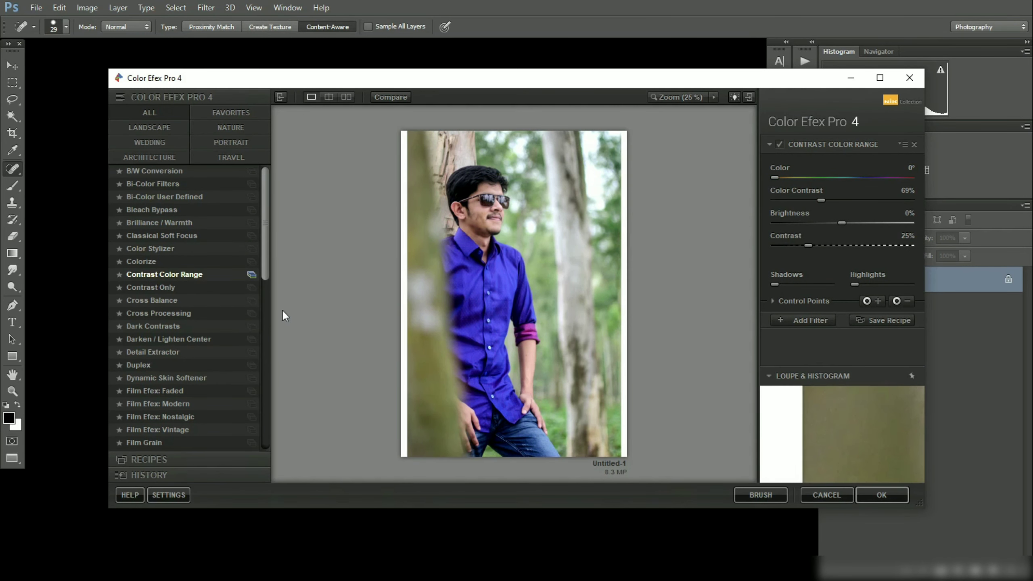
pyautogui.moveTo(779, 246)
pyautogui.mouseDown()
pyautogui.moveTo(797, 245)
pyautogui.moveTo(776, 245)
pyautogui.mouseUp()
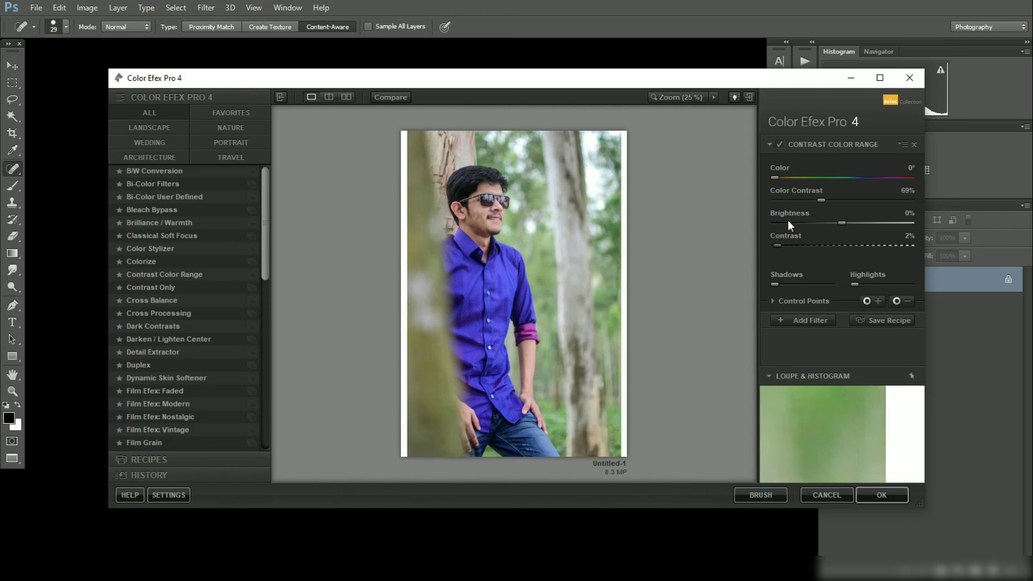
pyautogui.moveTo(821, 200); pyautogui.dragTo(837, 227)
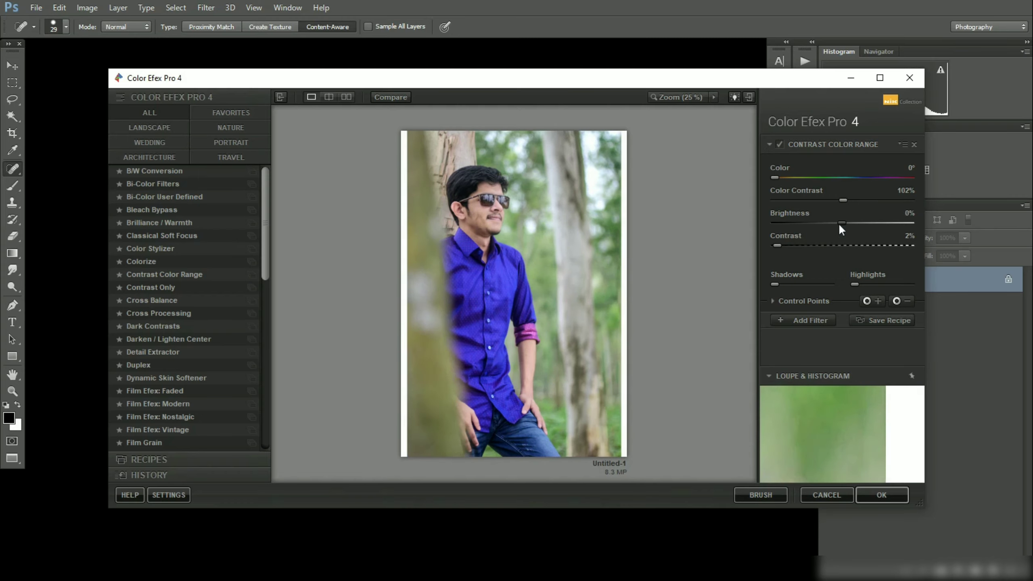
pyautogui.moveTo(774, 178); pyautogui.dragTo(788, 177)
pyautogui.moveTo(889, 468)
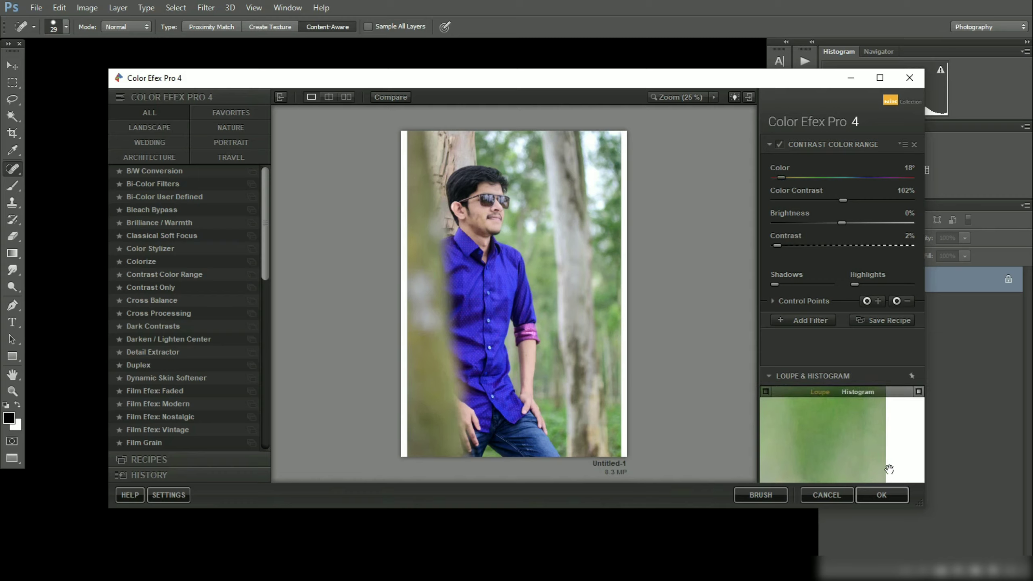
pyautogui.click(812, 201)
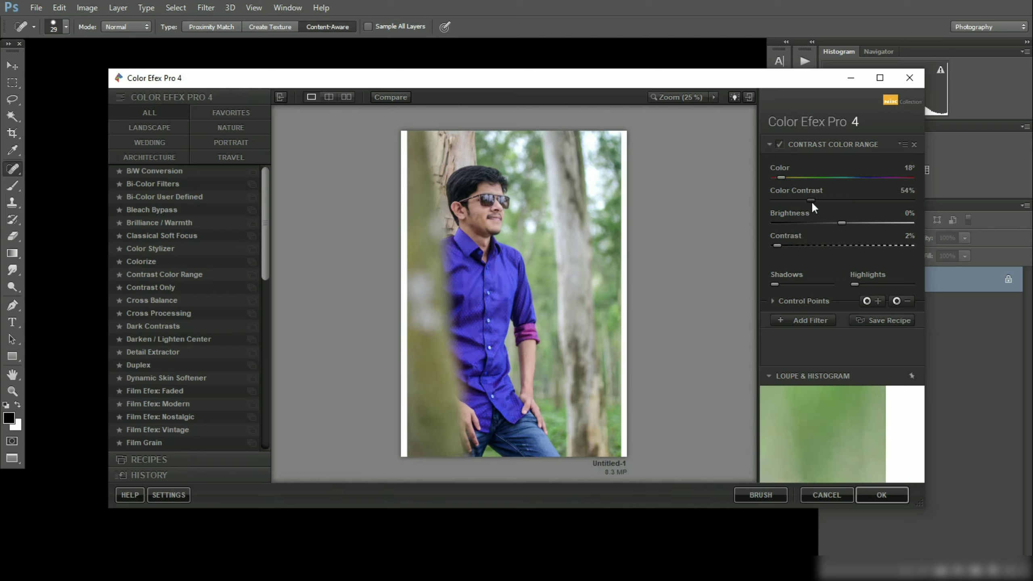
pyautogui.moveTo(816, 201); pyautogui.dragTo(832, 204)
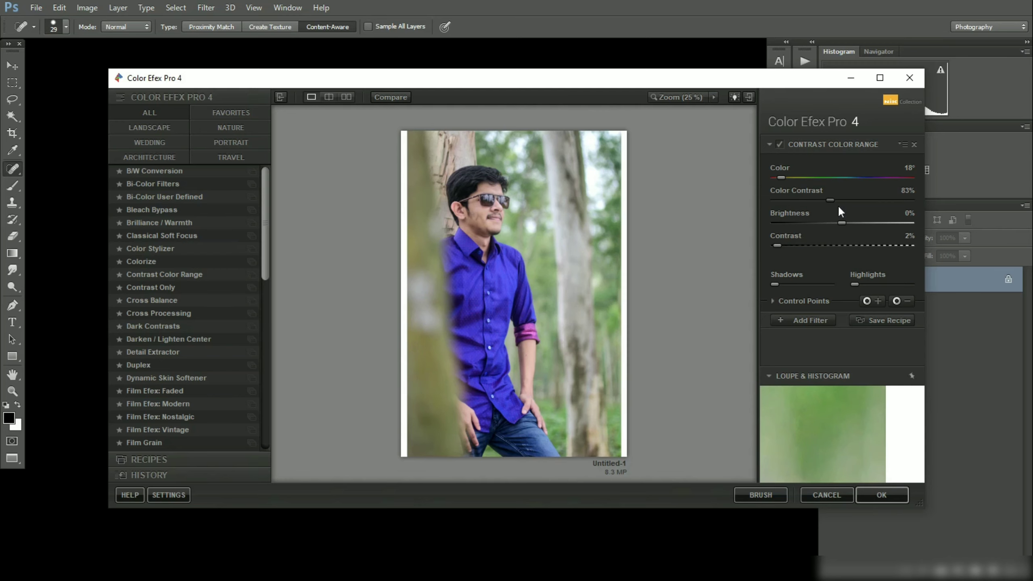
# Apply the Contrast Color Range filter to the photo and agree to send anonymous usage statistics to Google
pyautogui.click(881, 494)
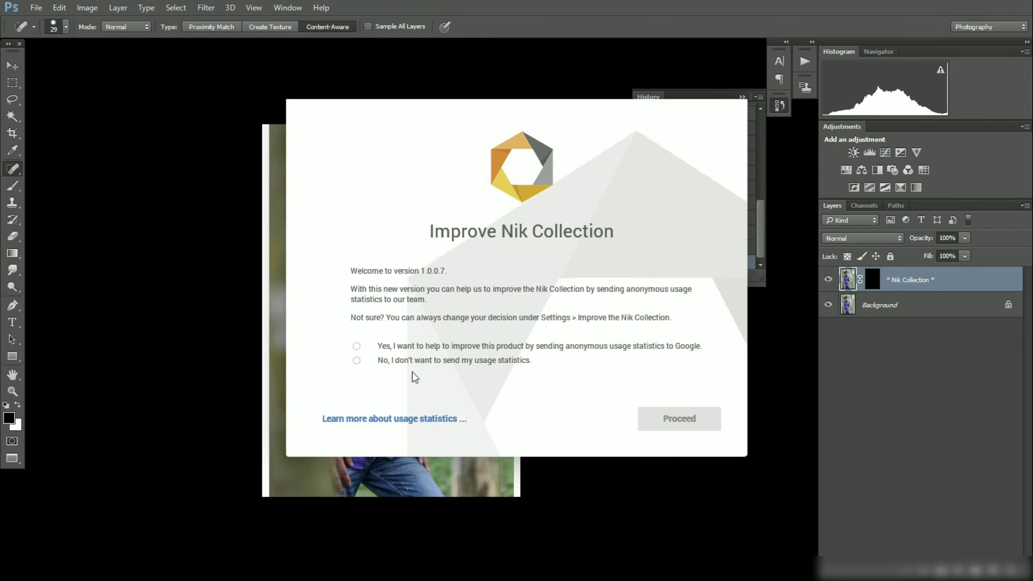
pyautogui.click(484, 348)
pyautogui.click(660, 418)
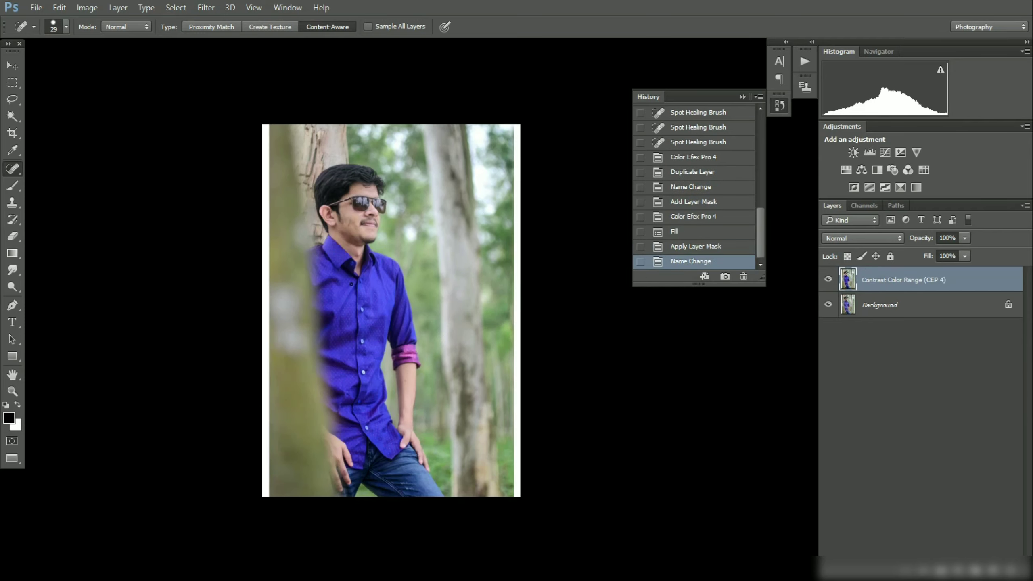
pyautogui.click(206, 7)
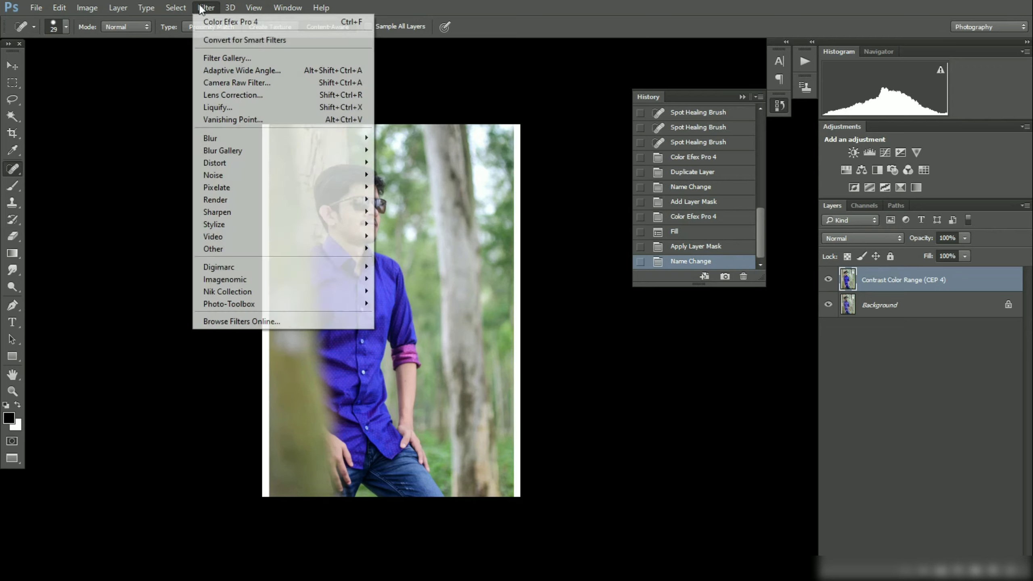
pyautogui.moveTo(256, 280)
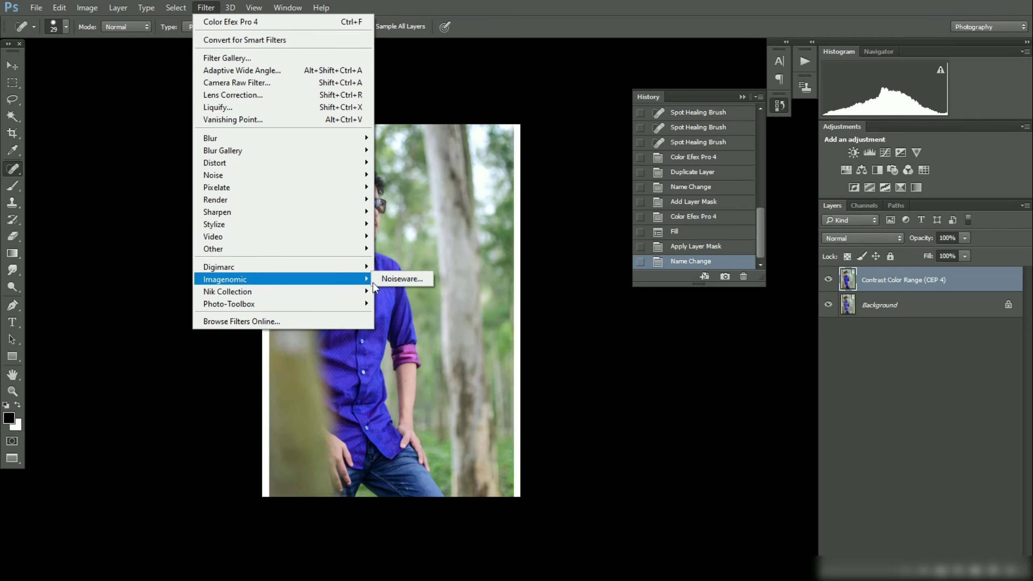
pyautogui.click(418, 278)
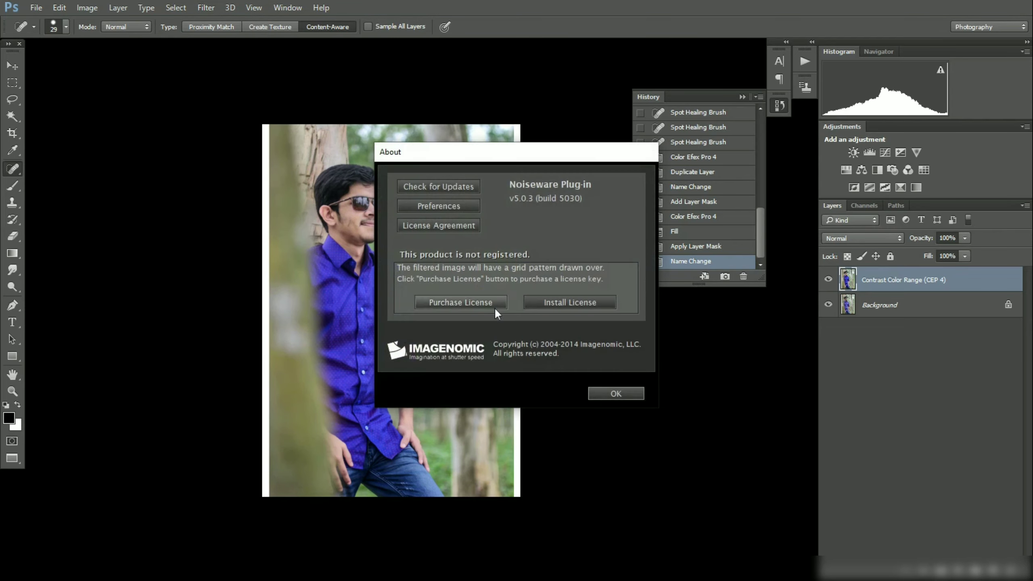
pyautogui.click(634, 391)
pyautogui.moveTo(441, 169); pyautogui.dragTo(549, 418)
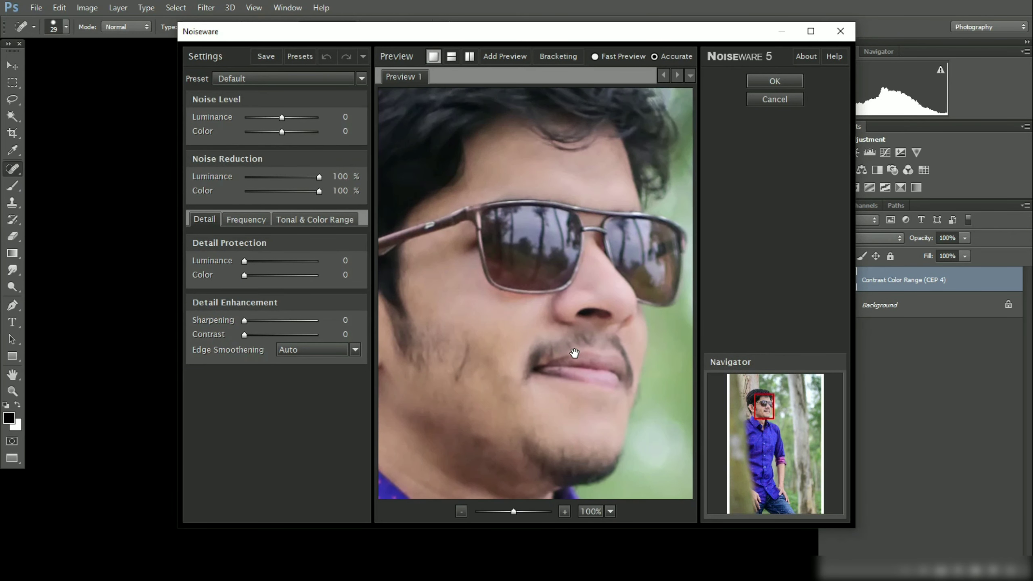
pyautogui.click(761, 99)
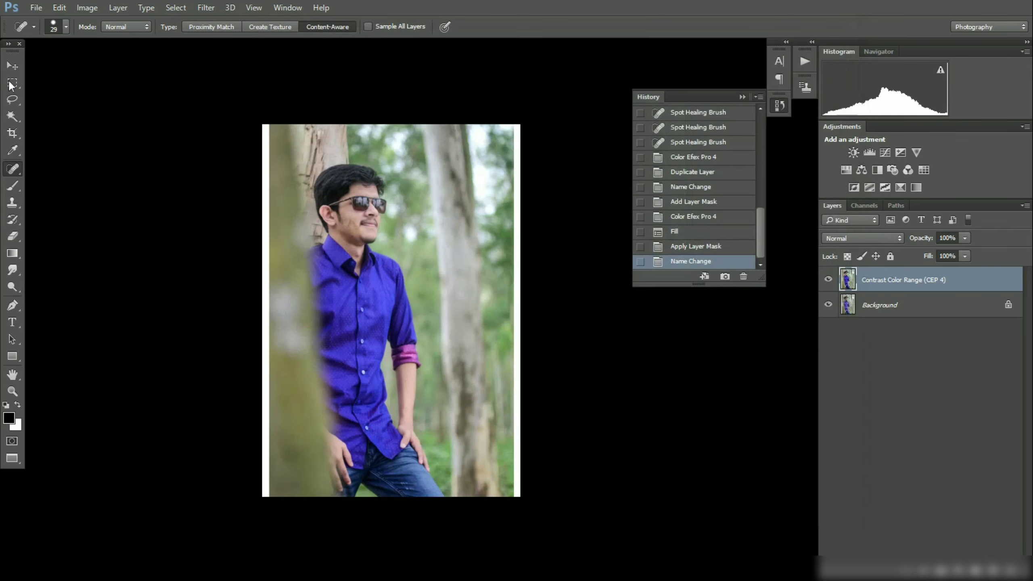
# Smooth the skin with the Photo-Toolbox SkinFiner filter, setting Skin Tone Brightness +37, Contrast +41, Shadow -20 and Highlight -20
pyautogui.click(210, 12)
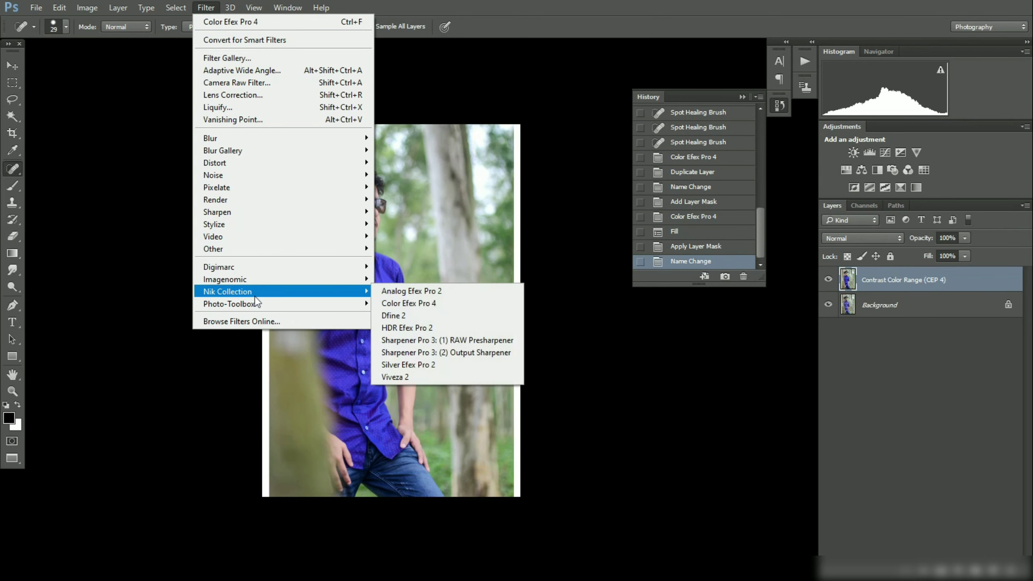
pyautogui.moveTo(285, 304)
pyautogui.click(404, 305)
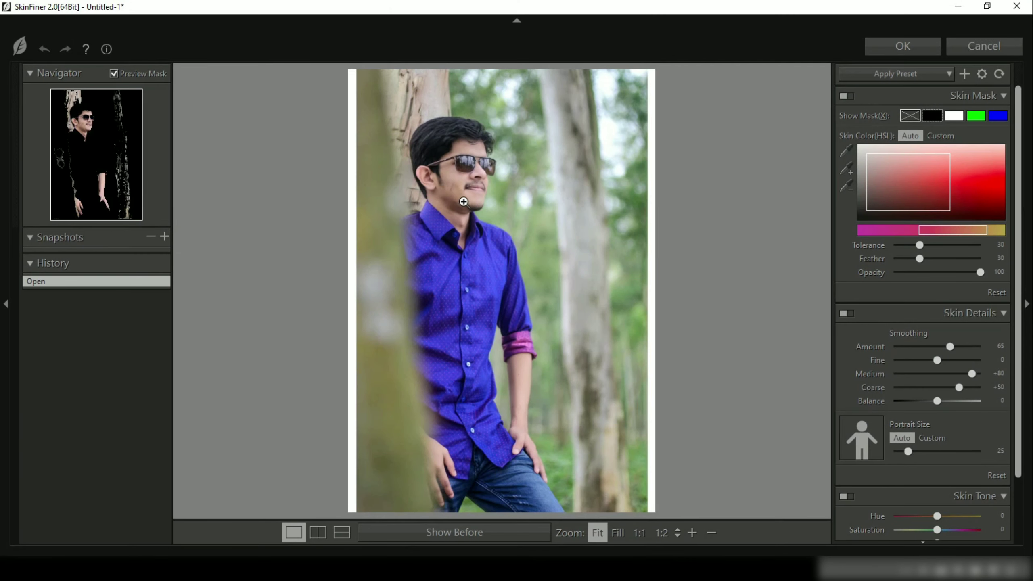
pyautogui.click(464, 202)
pyautogui.moveTo(518, 194); pyautogui.dragTo(548, 396)
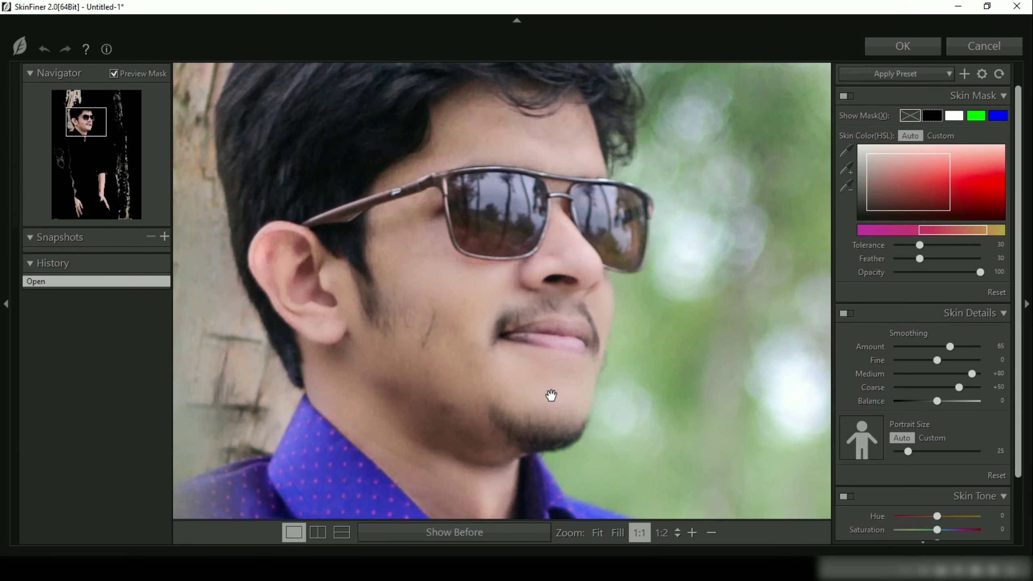
pyautogui.scroll(-3, 870, 333)
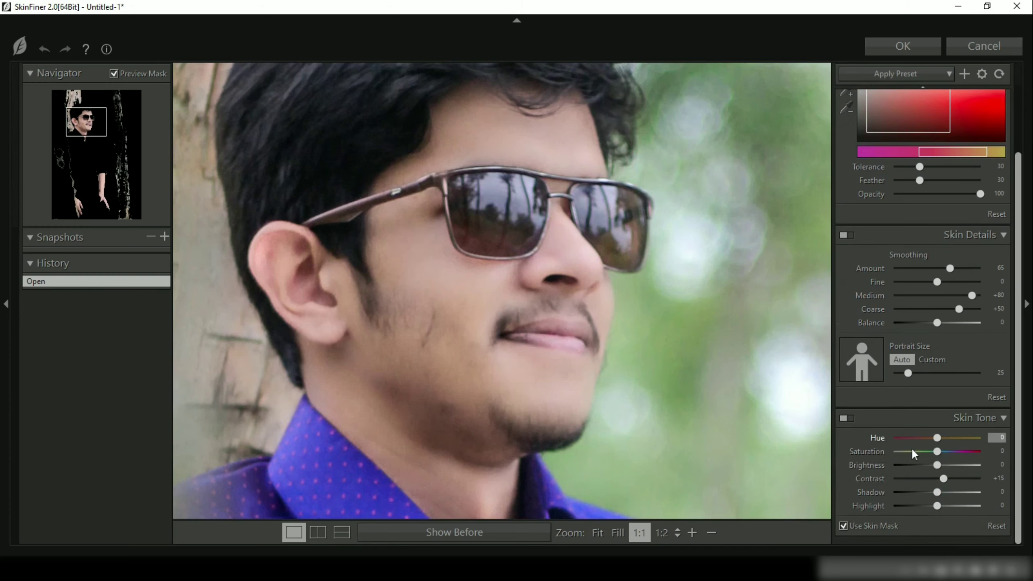
pyautogui.moveTo(939, 463); pyautogui.dragTo(930, 462)
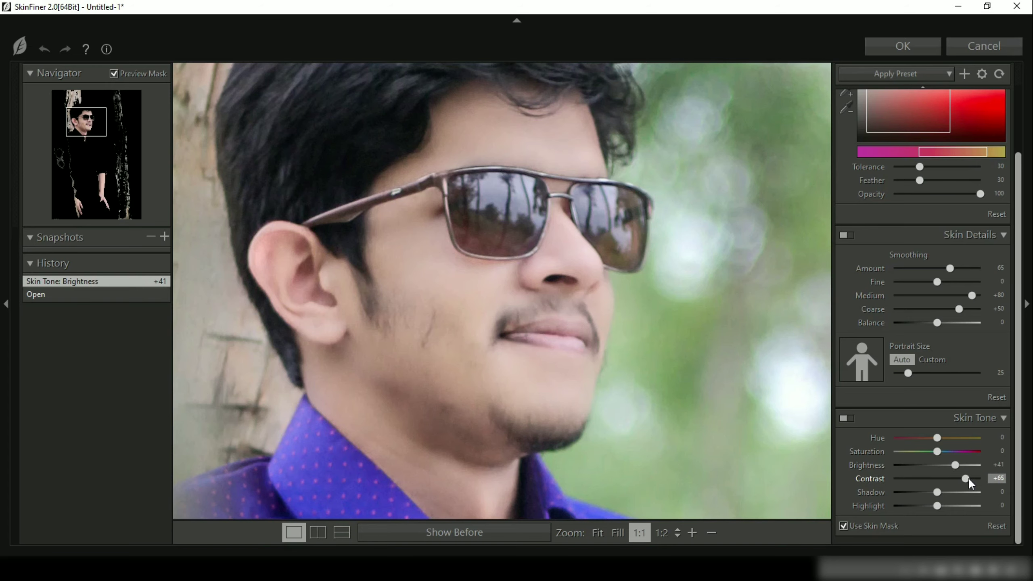
pyautogui.moveTo(945, 480); pyautogui.dragTo(958, 478)
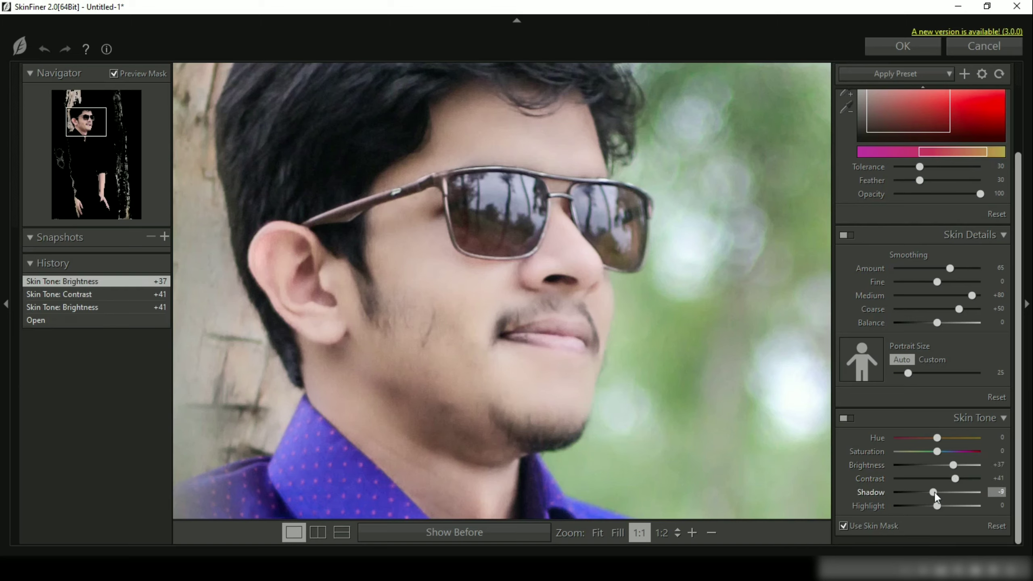
pyautogui.moveTo(935, 494); pyautogui.dragTo(927, 503)
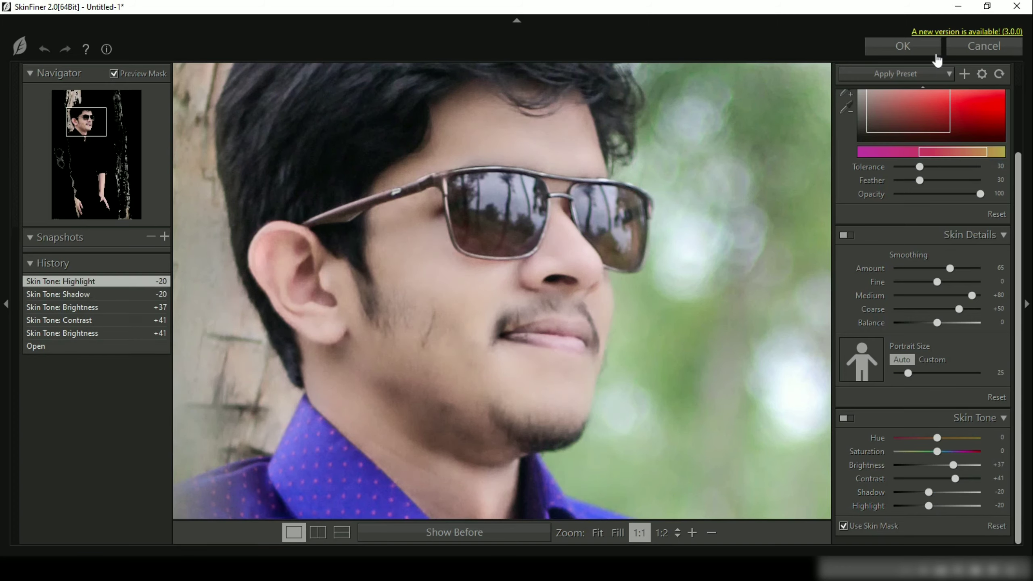
pyautogui.click(903, 47)
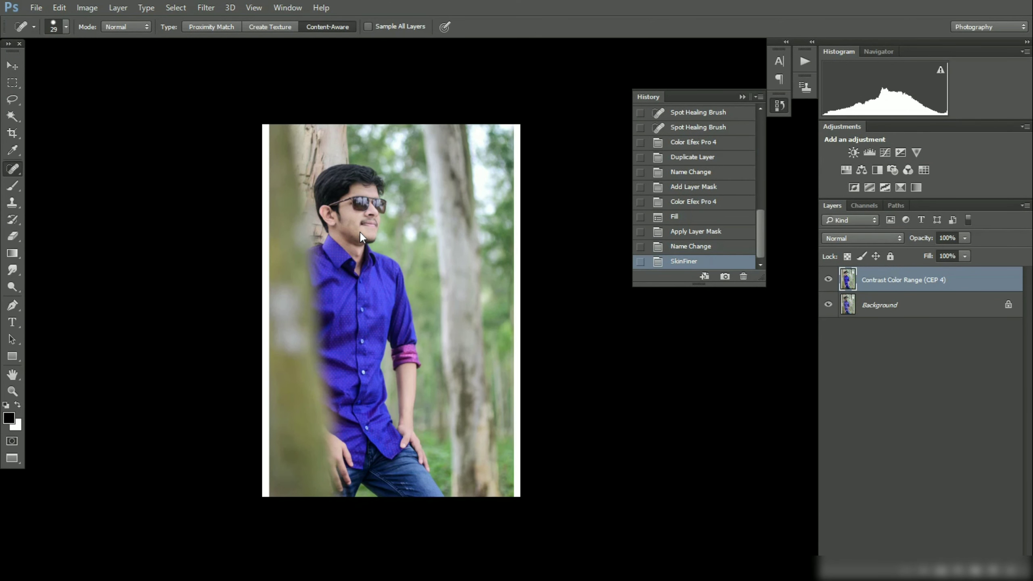
# Add a Highlight Priority post-crop vignette with the Camera Raw Filter: Amount -3, Midpoint 33, Roundness -28, Feather 21
pyautogui.click(205, 8)
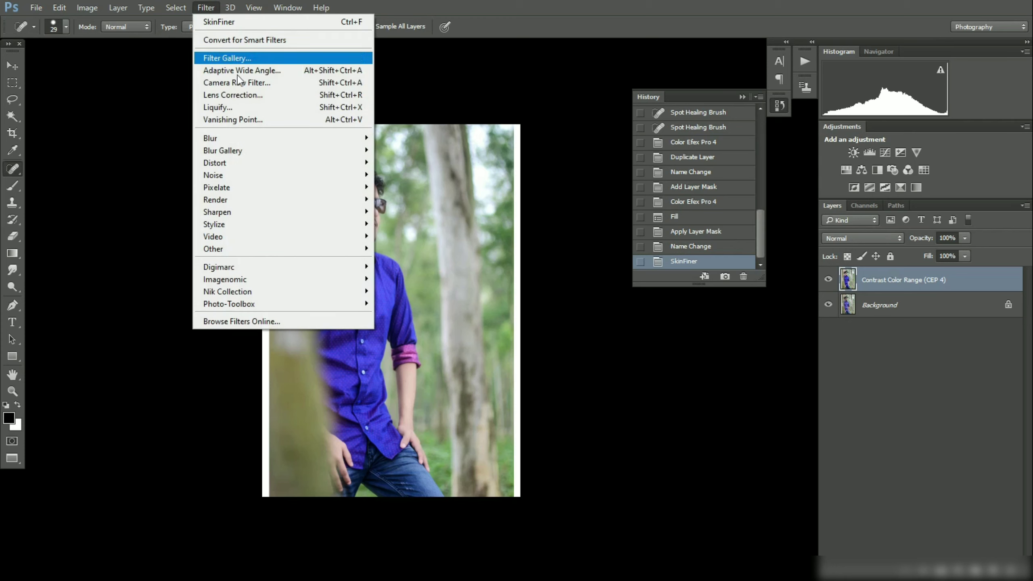
pyautogui.click(249, 86)
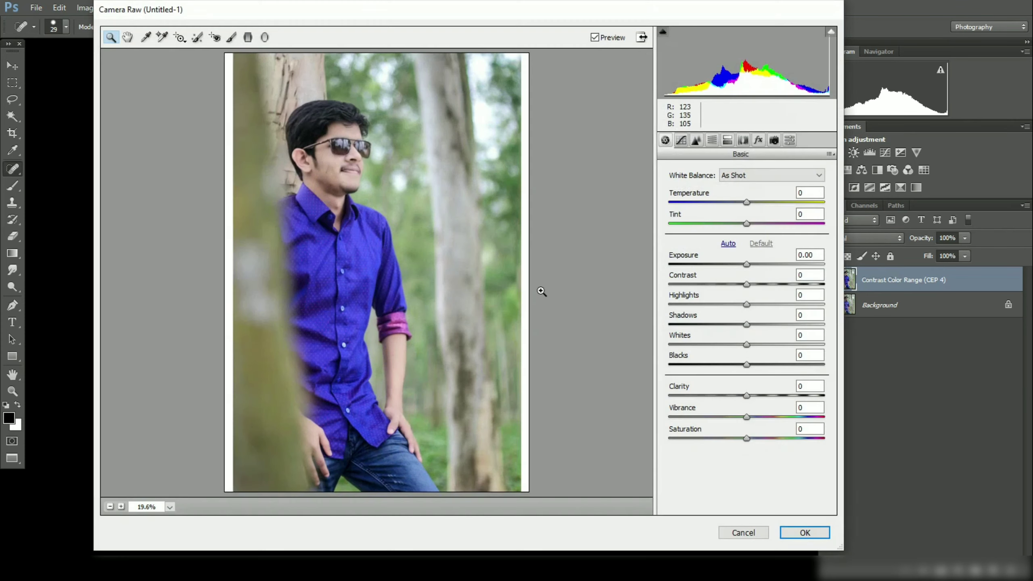
pyautogui.click(758, 140)
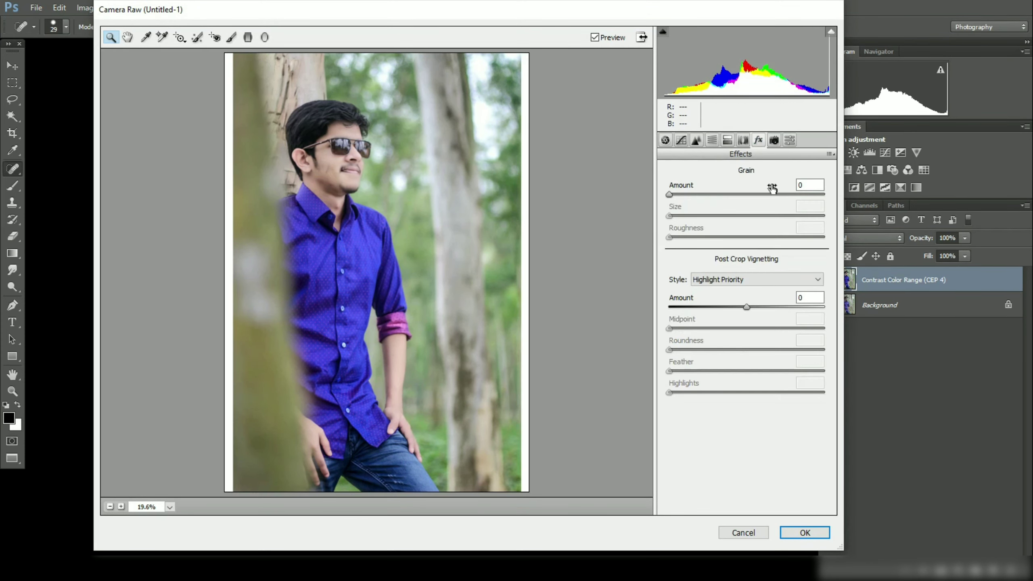
pyautogui.moveTo(746, 307)
pyautogui.mouseDown()
pyautogui.moveTo(713, 306)
pyautogui.moveTo(692, 328)
pyautogui.moveTo(774, 334)
pyautogui.moveTo(752, 334)
pyautogui.moveTo(750, 306)
pyautogui.mouseUp()
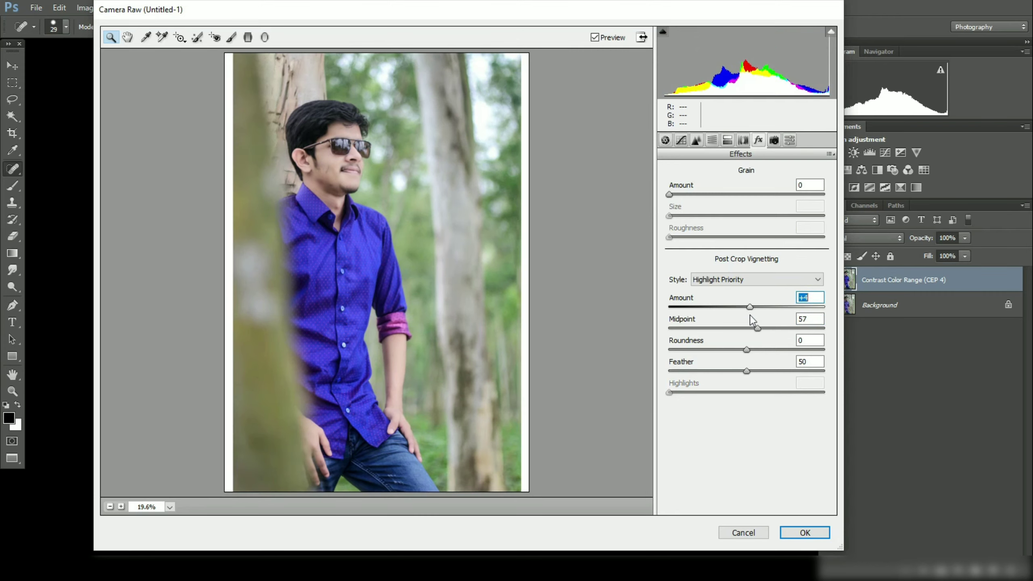
pyautogui.click(700, 371)
pyautogui.moveTo(745, 349); pyautogui.dragTo(722, 349)
pyautogui.click(720, 329)
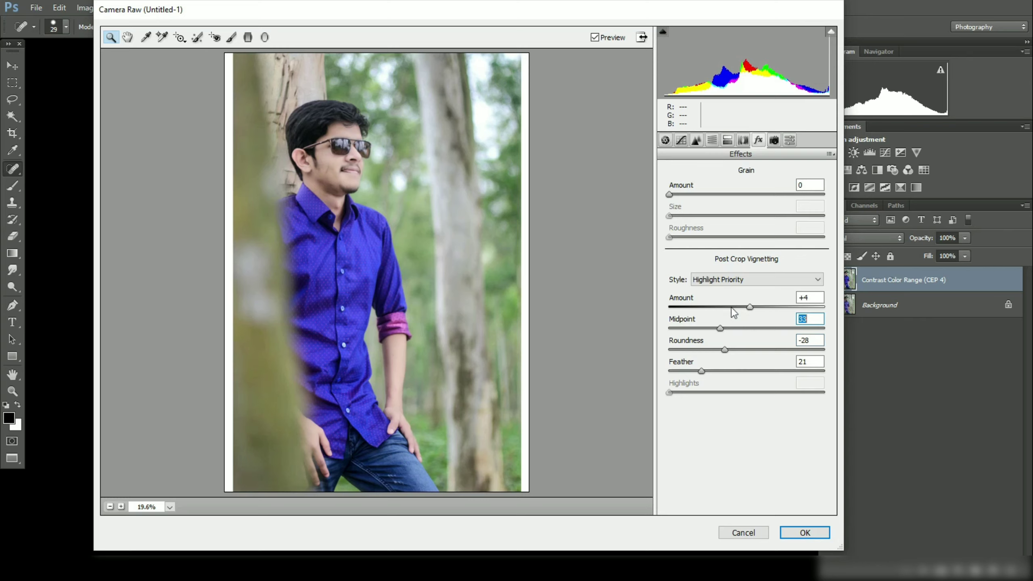
pyautogui.moveTo(735, 306); pyautogui.dragTo(743, 307)
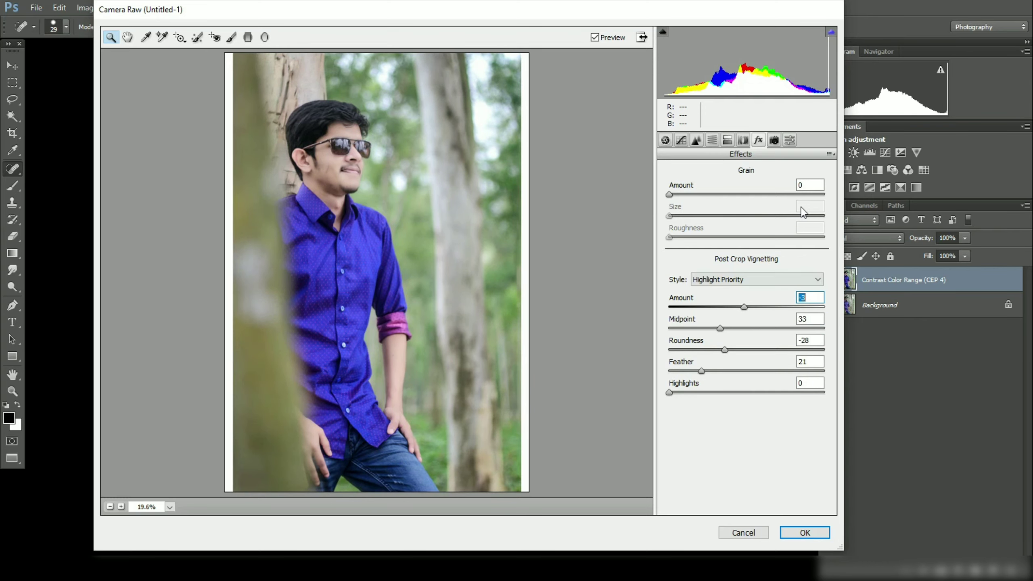
pyautogui.click(805, 533)
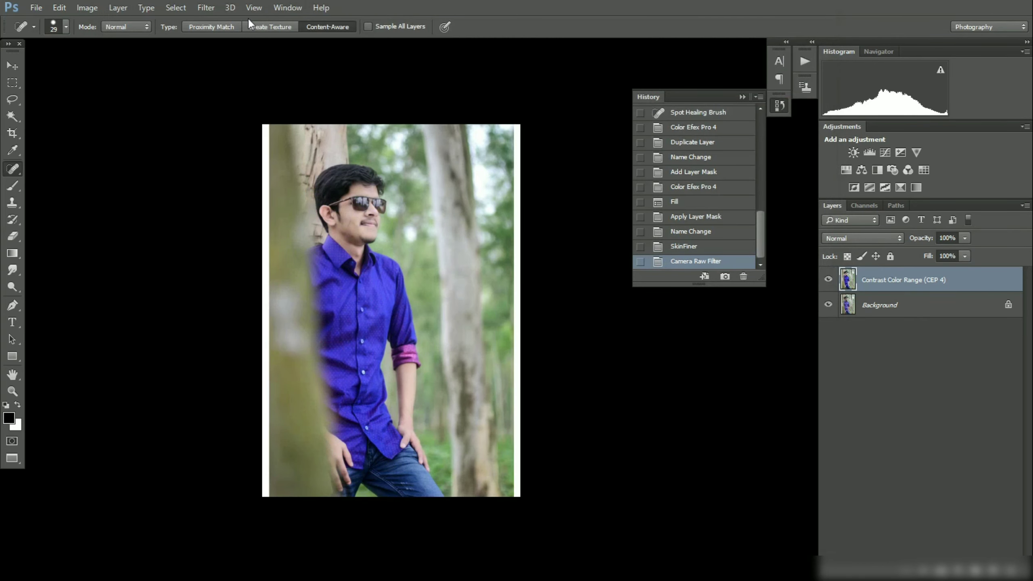
# Adjust Camera Calibration in the Camera Raw Filter: Red Primary Hue +25, Green Primary Hue +100 and Saturation +28, Blue Primary Hue -49 and Saturation +1
pyautogui.click(206, 7)
pyautogui.click(244, 82)
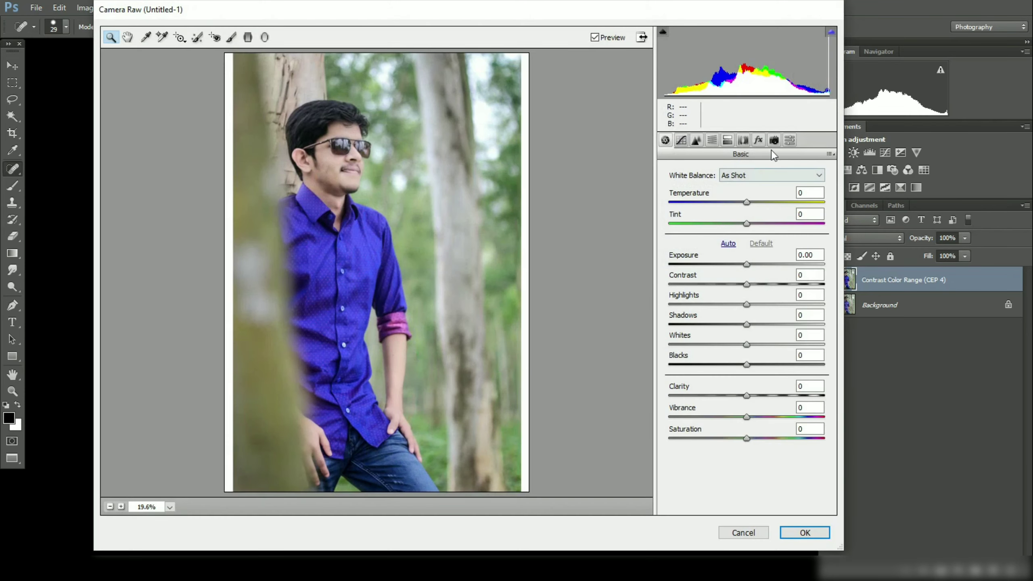
pyautogui.click(773, 140)
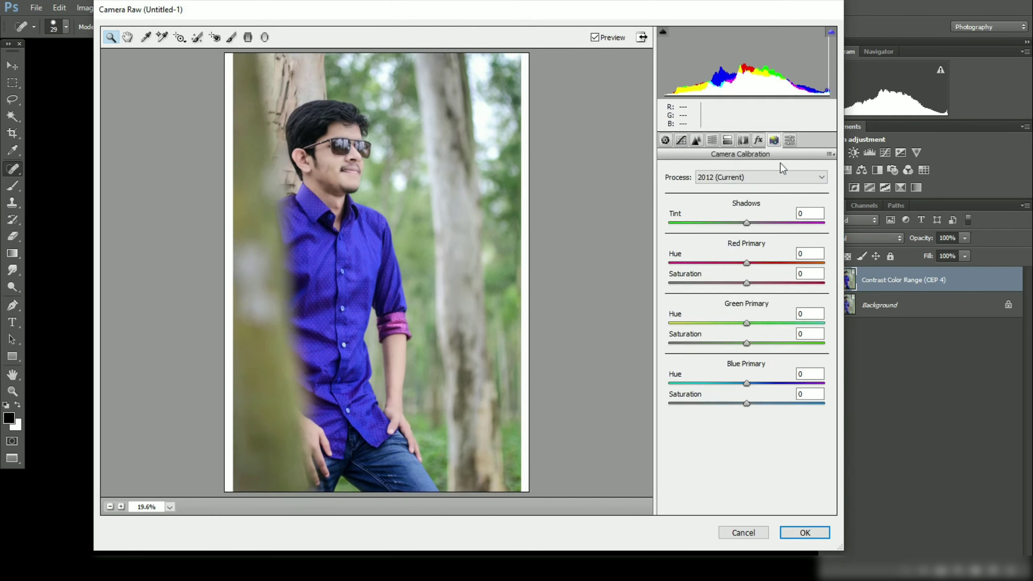
pyautogui.moveTo(716, 264); pyautogui.dragTo(766, 273)
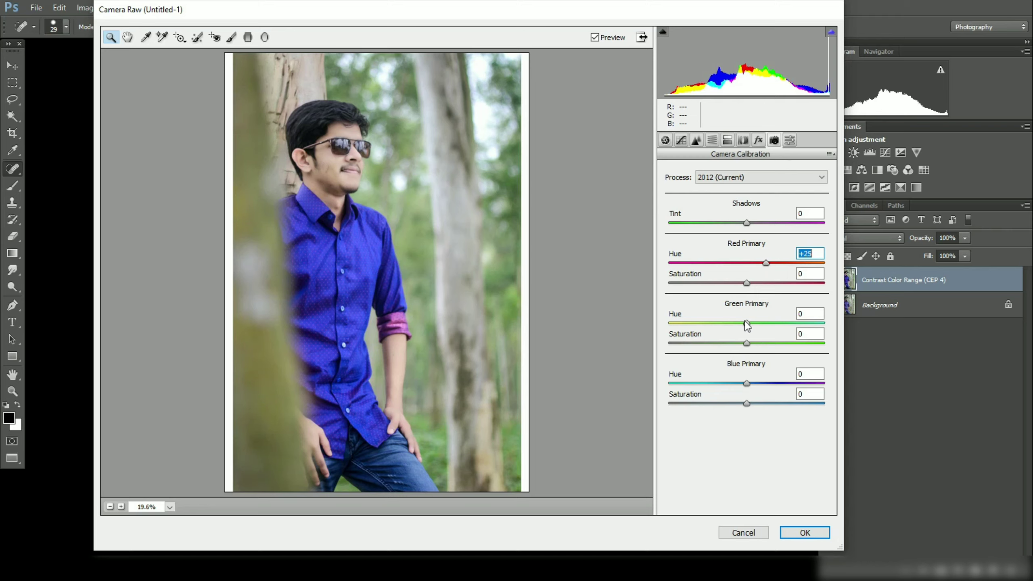
pyautogui.moveTo(746, 324); pyautogui.dragTo(847, 338)
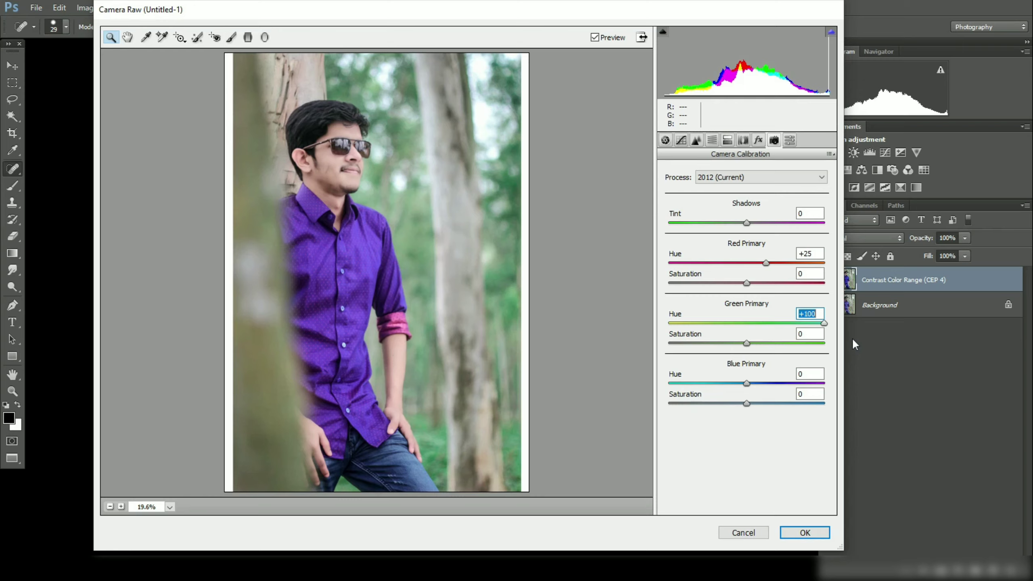
pyautogui.moveTo(747, 344); pyautogui.dragTo(768, 344)
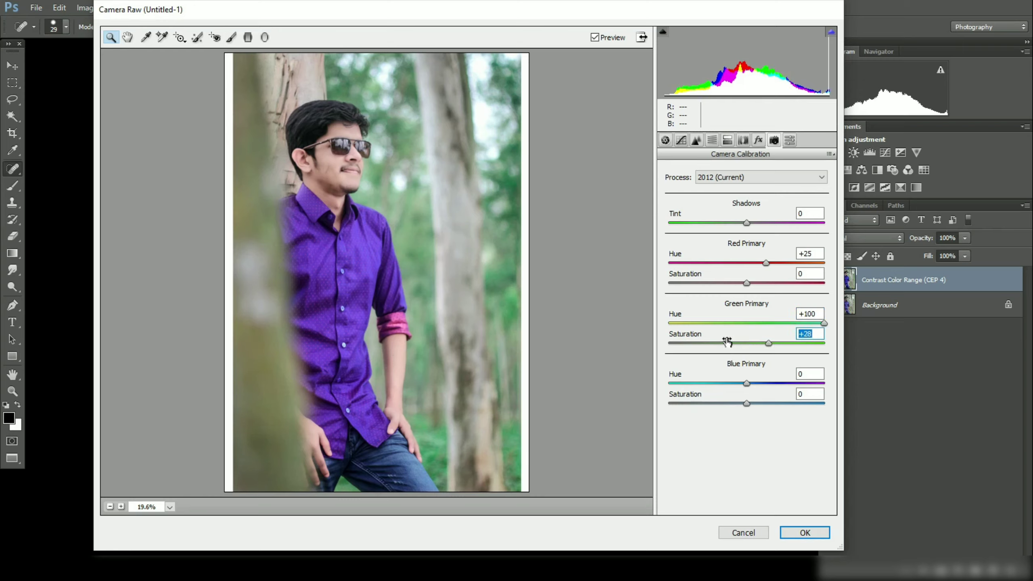
pyautogui.moveTo(748, 387); pyautogui.dragTo(750, 422)
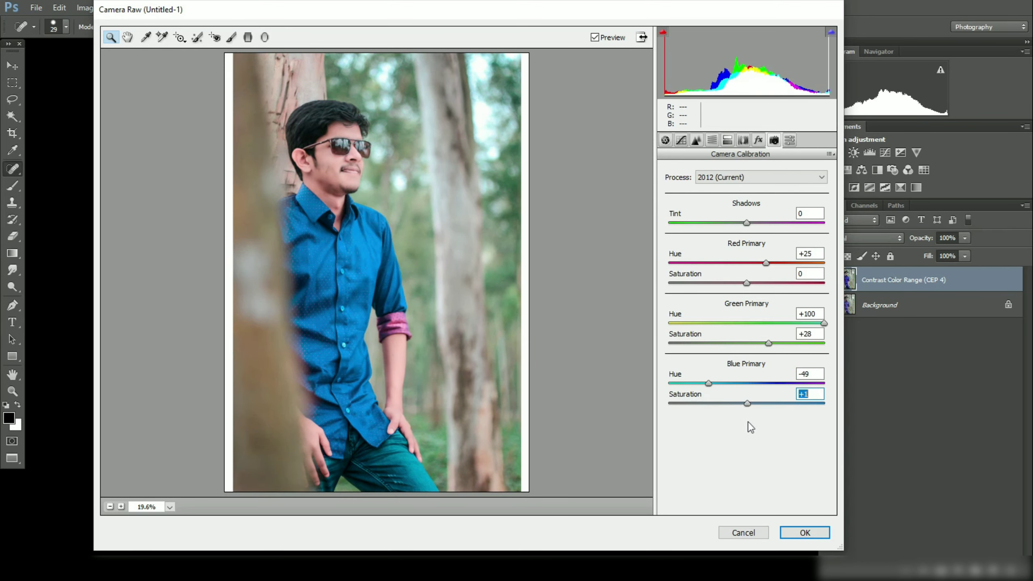
# Set Red Primary Hue to +58 and Saturation to -21, Shadows Tint to +21, and Blue Primary Hue to -87 and Saturation to +28
pyautogui.moveTo(766, 267); pyautogui.dragTo(730, 278)
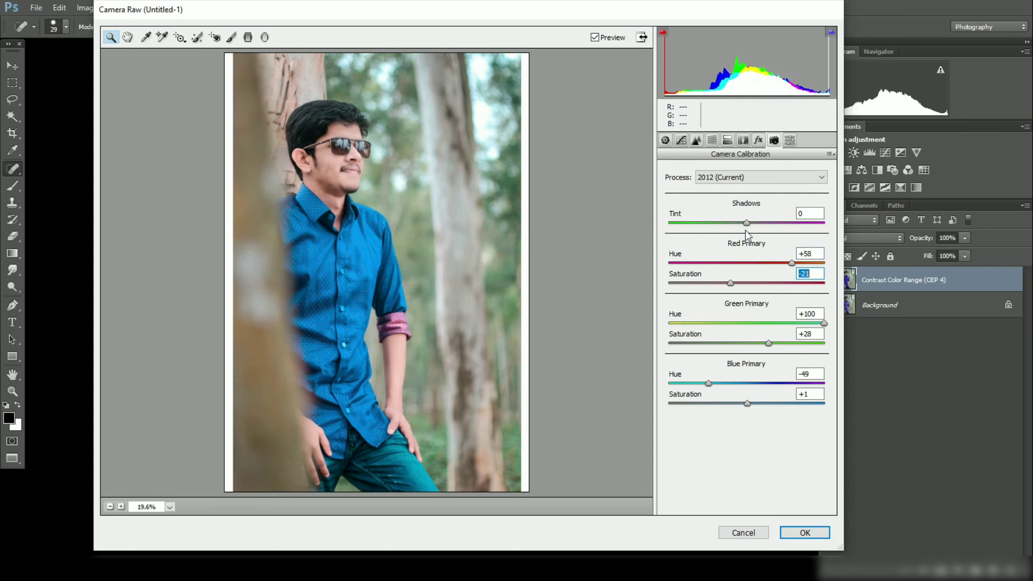
pyautogui.moveTo(746, 223)
pyautogui.mouseDown()
pyautogui.moveTo(716, 225)
pyautogui.moveTo(824, 235)
pyautogui.moveTo(763, 234)
pyautogui.mouseUp()
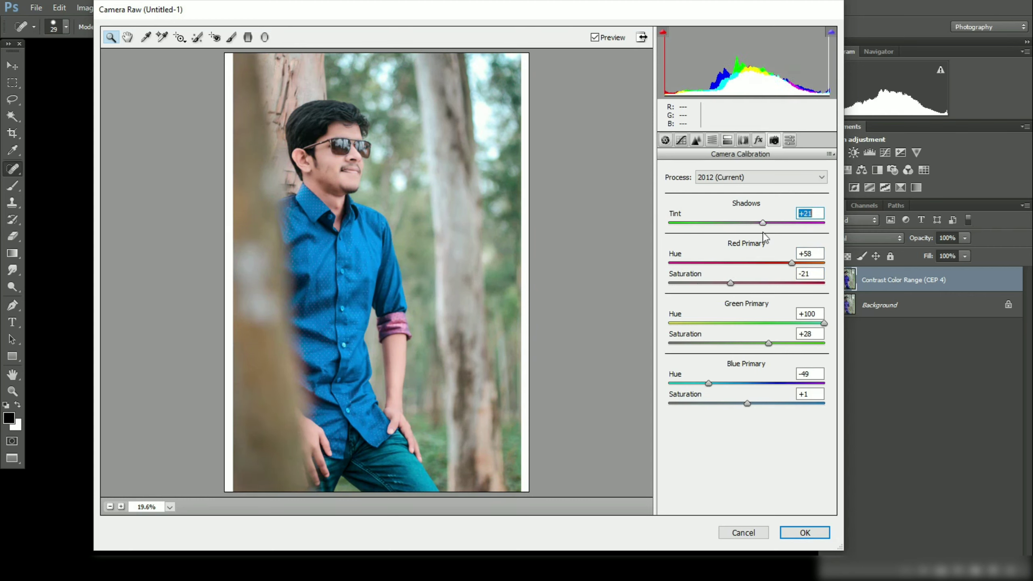
pyautogui.moveTo(783, 385); pyautogui.dragTo(680, 401)
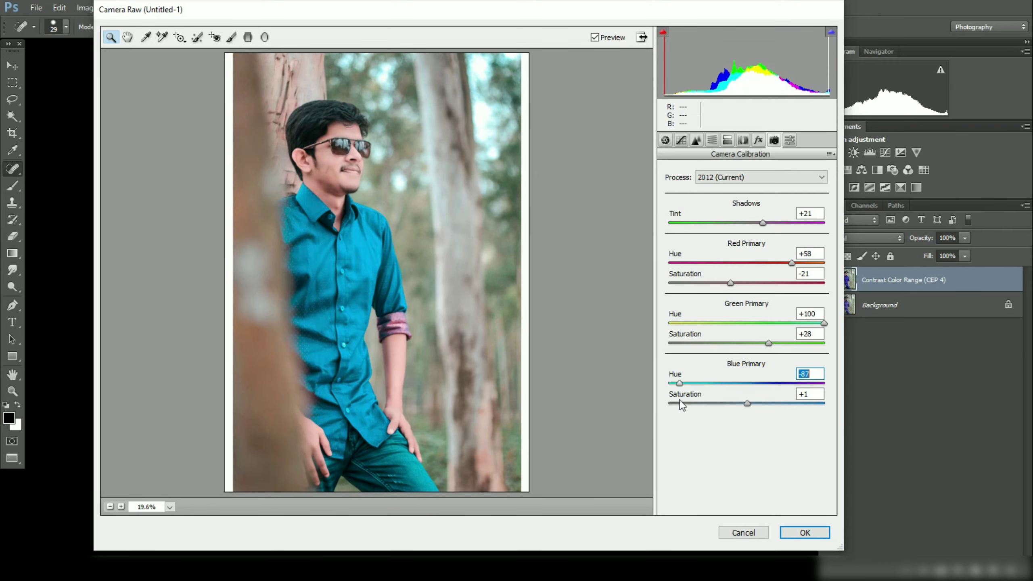
pyautogui.moveTo(745, 404); pyautogui.dragTo(765, 396)
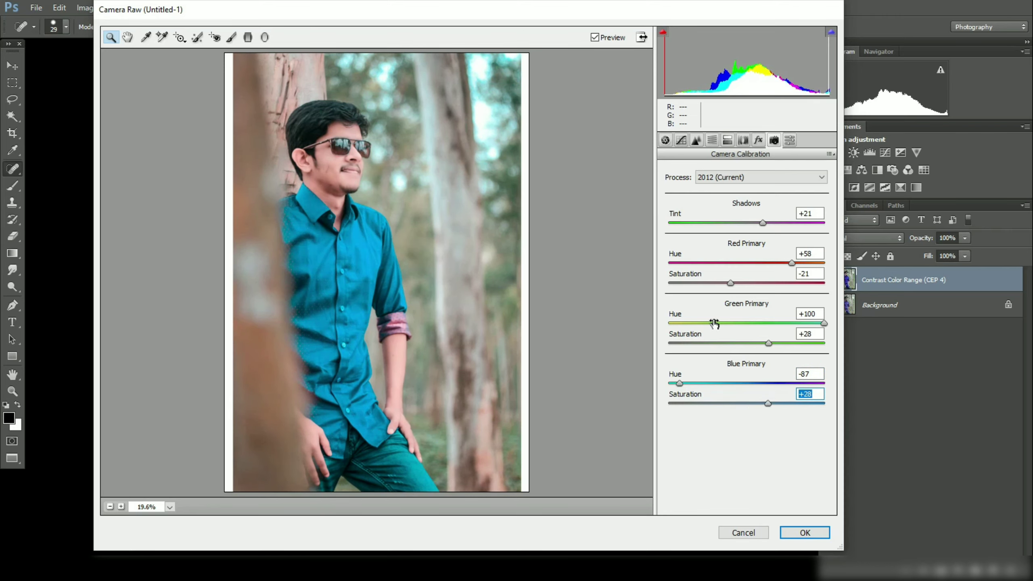
# Set Green Primary Hue to +73 and Saturation to -99, and apply the calibration to the photo
pyautogui.moveTo(713, 323); pyautogui.dragTo(713, 344)
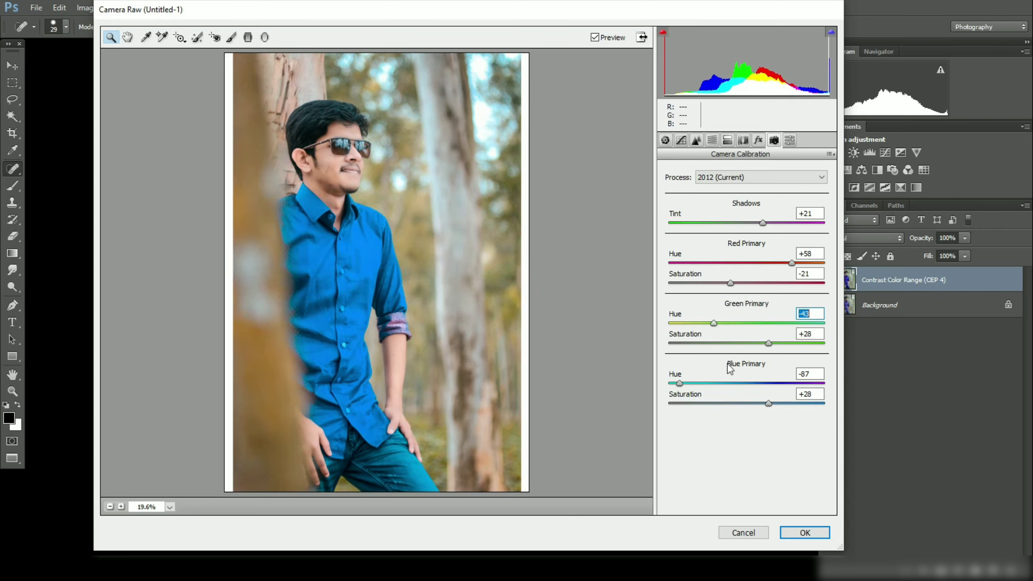
pyautogui.moveTo(756, 359); pyautogui.dragTo(670, 356)
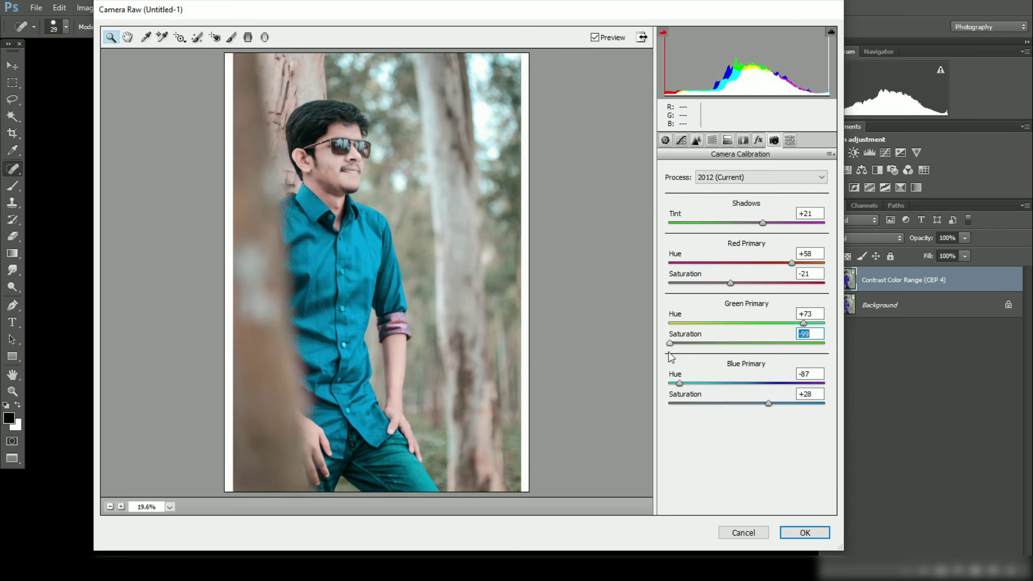
pyautogui.click(805, 533)
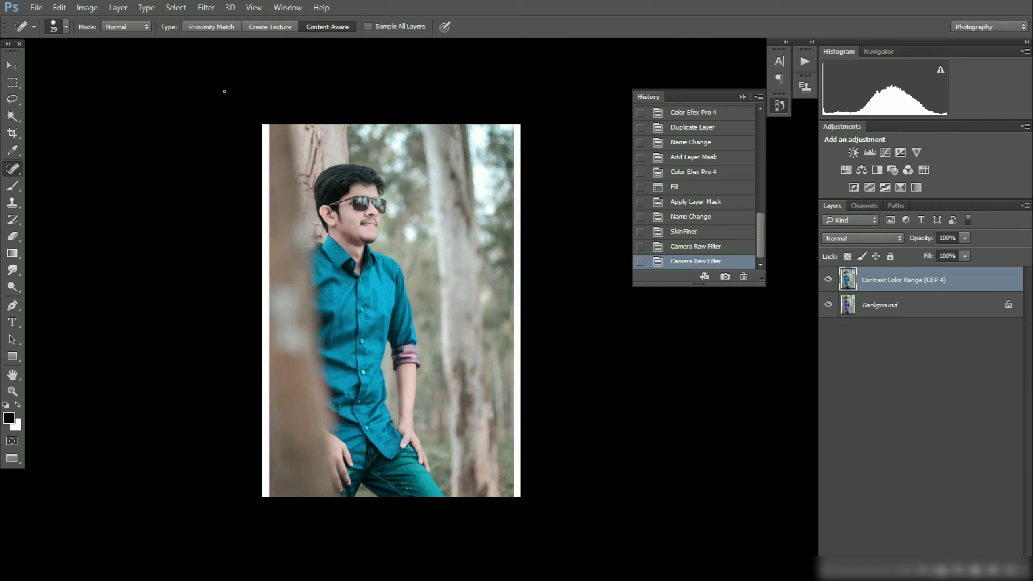
# Apply the Camera Raw Filter again with Exposure -0.10 and Clarity +9
pyautogui.click(206, 7)
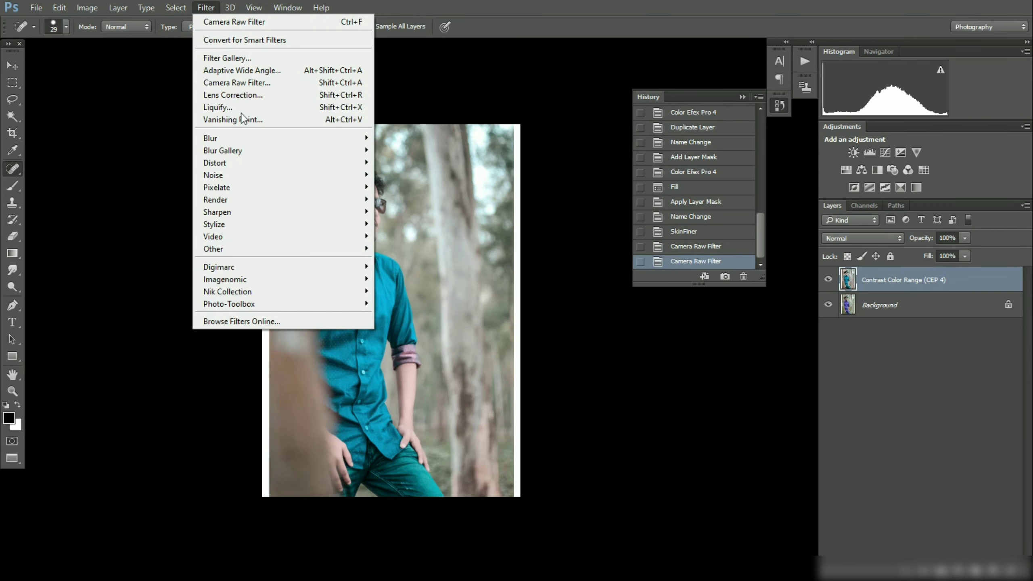
pyautogui.click(237, 82)
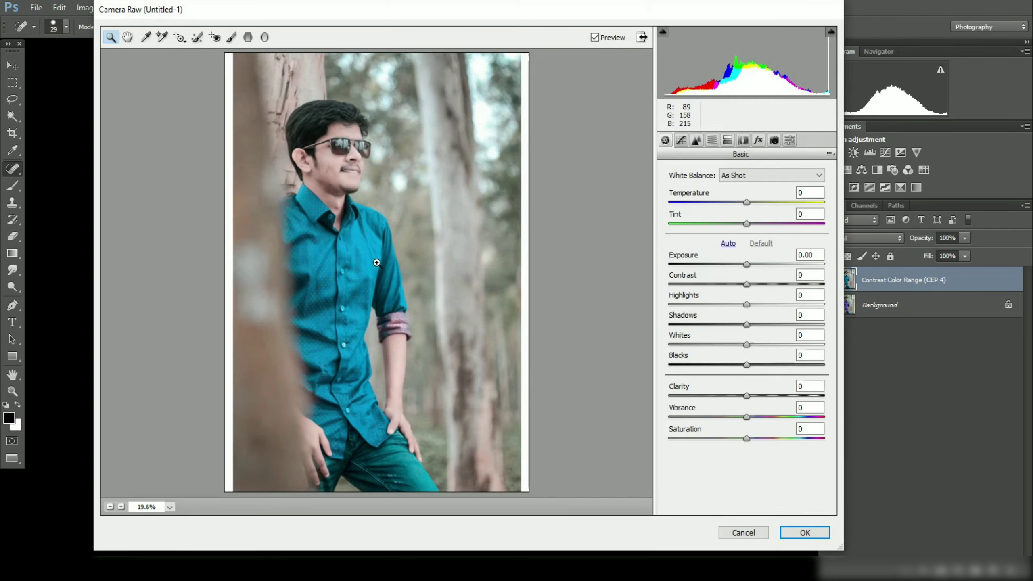
pyautogui.moveTo(745, 264)
pyautogui.mouseDown()
pyautogui.moveTo(733, 263)
pyautogui.moveTo(745, 265)
pyautogui.mouseUp()
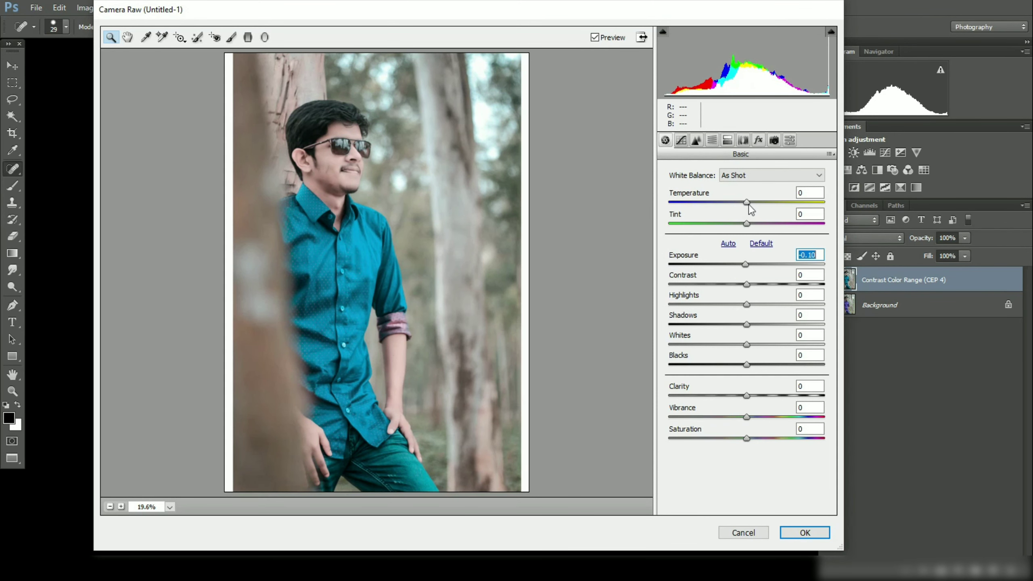
pyautogui.moveTo(777, 396); pyautogui.dragTo(752, 393)
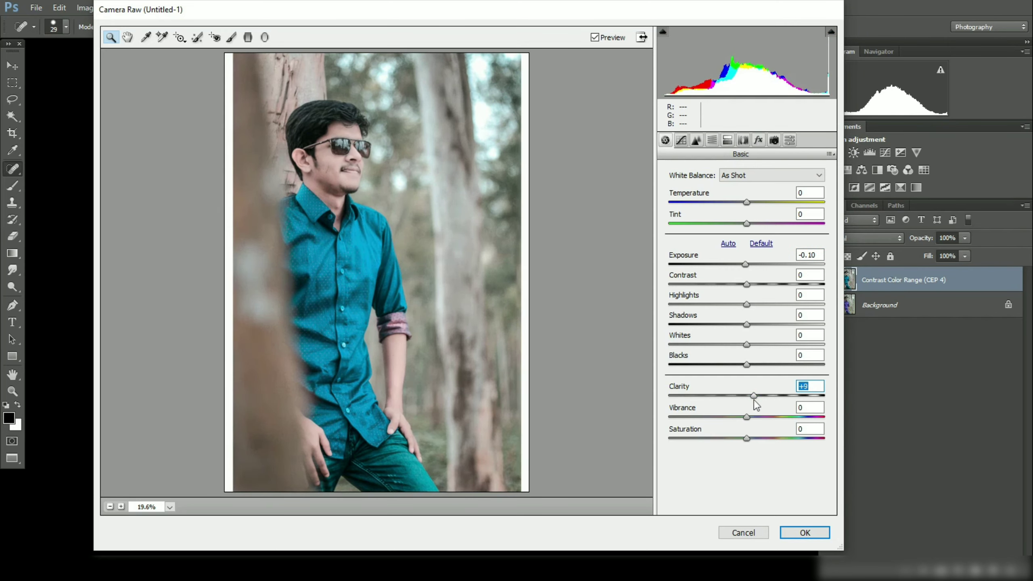
pyautogui.click(804, 532)
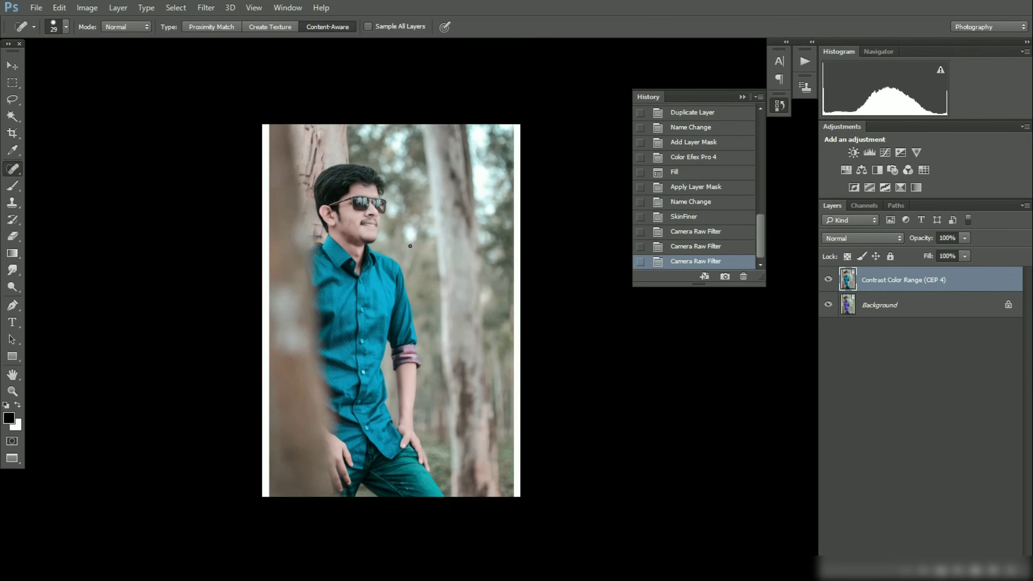
pyautogui.click(209, 7)
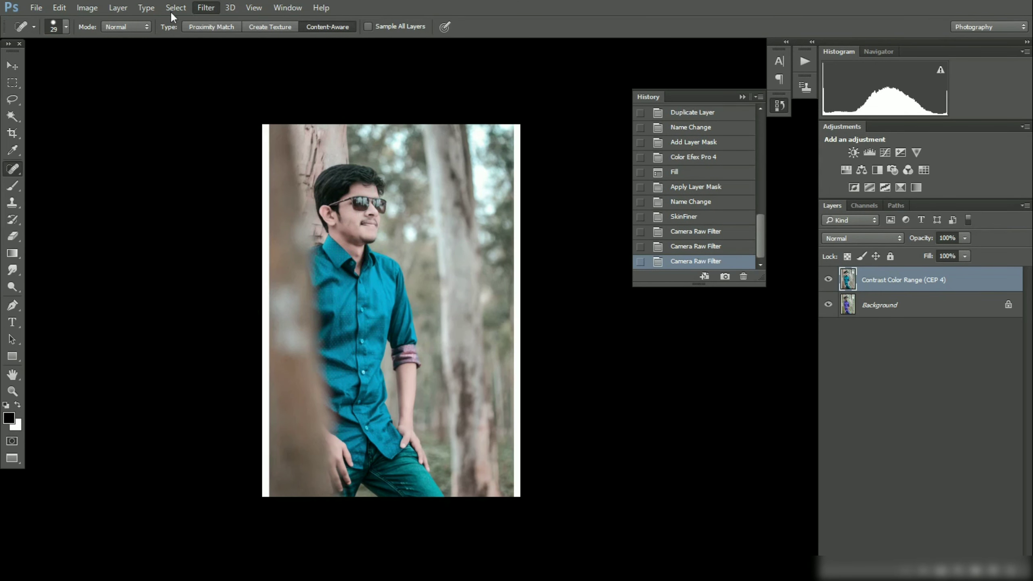
pyautogui.click(52, 83)
# Try to save the portrait as JPEG Untitled-1 in the Videos folder, declining to replace the existing file
pyautogui.click(36, 7)
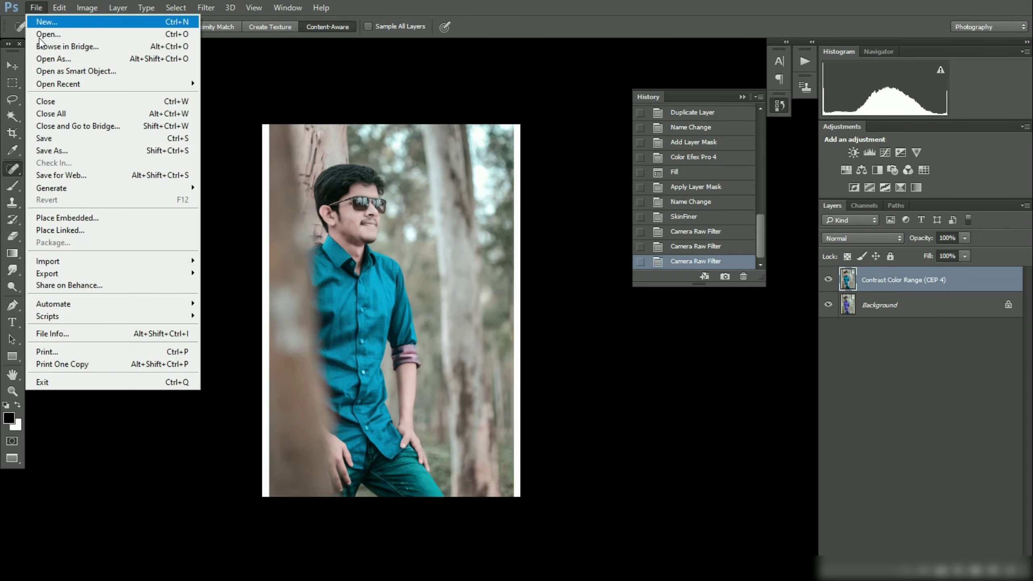
pyautogui.click(56, 149)
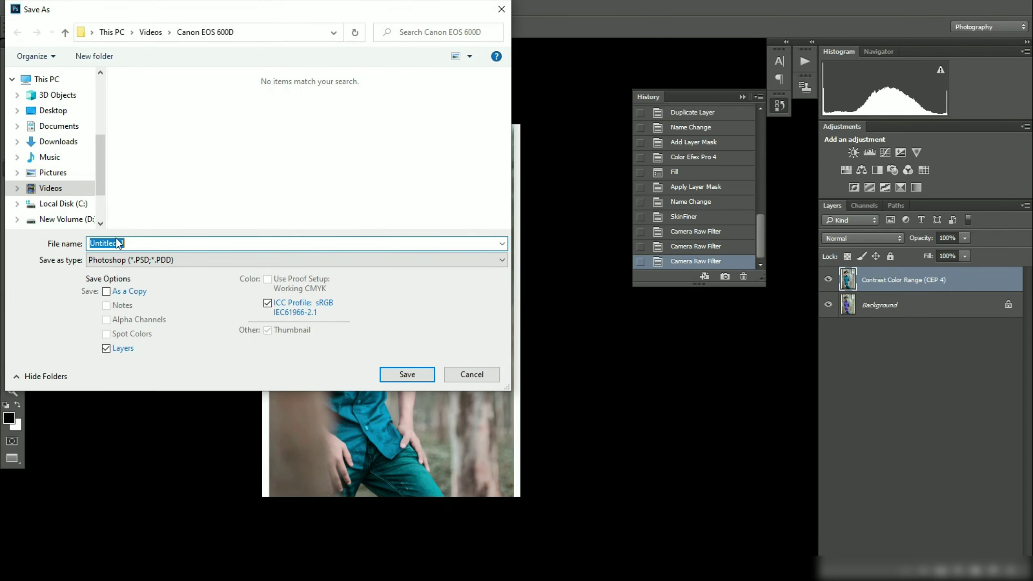
pyautogui.click(160, 268)
pyautogui.click(159, 414)
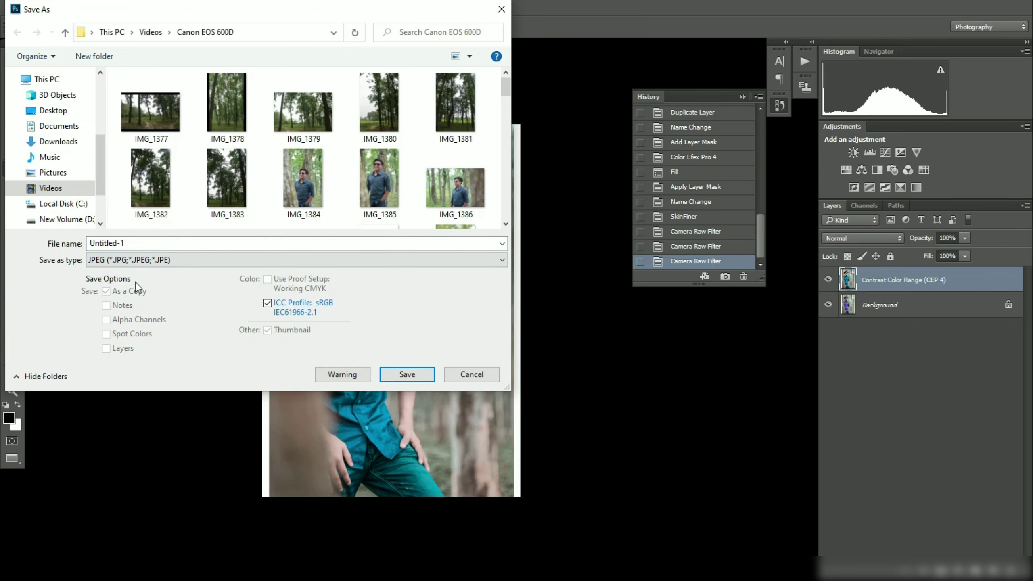
pyautogui.click(87, 188)
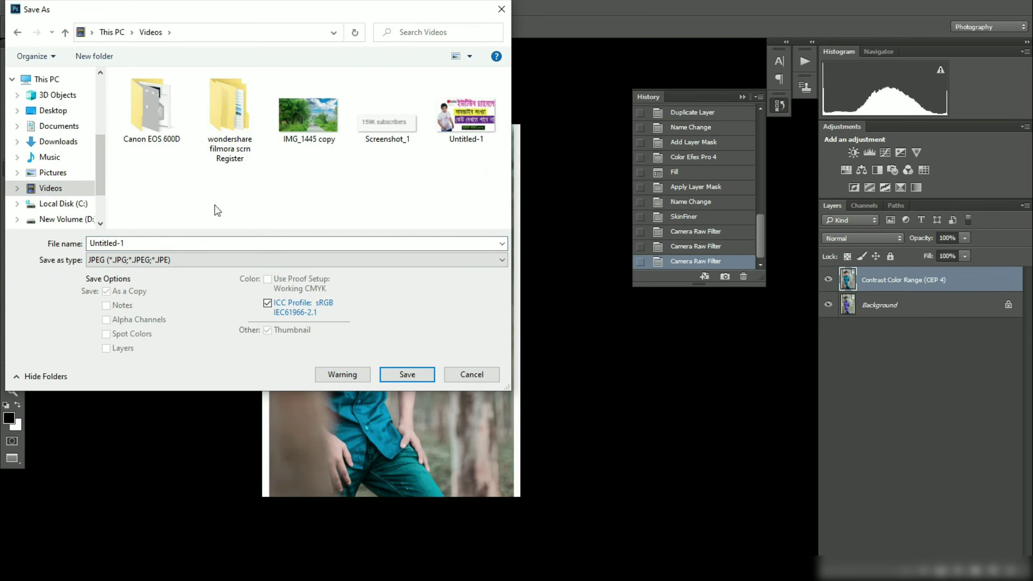
pyautogui.click(419, 372)
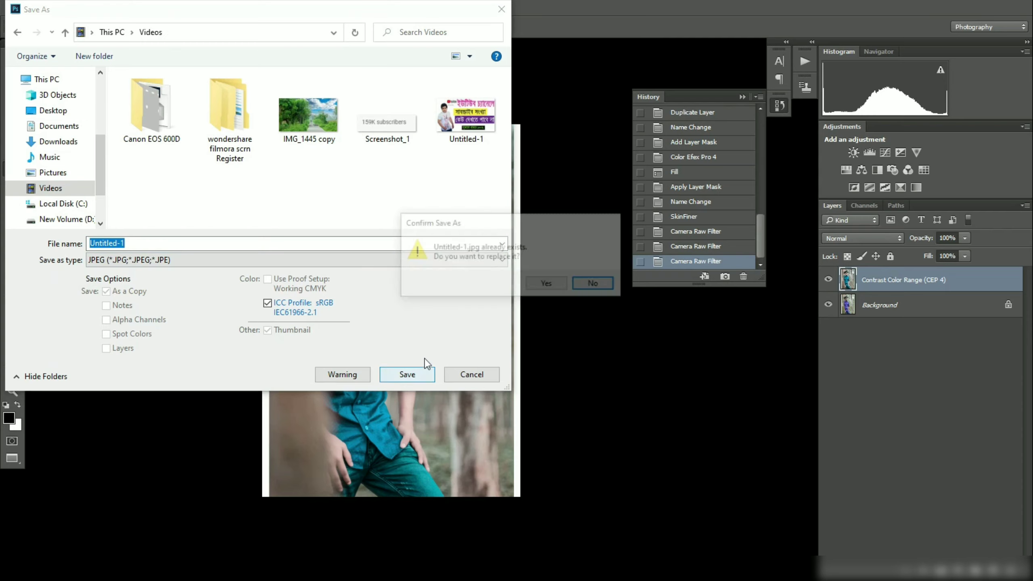
pyautogui.click(579, 289)
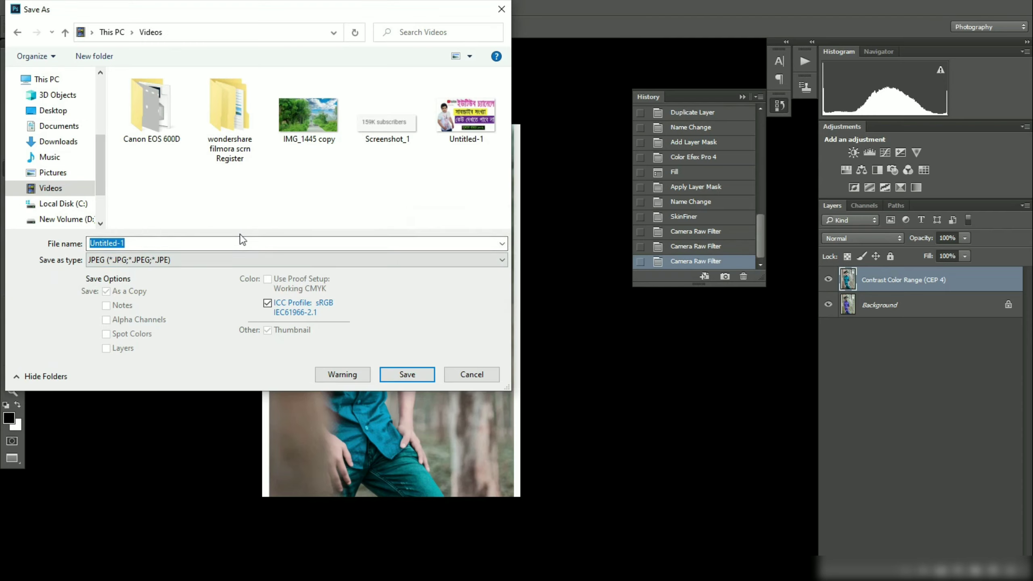
# Save the JPEG under the name Untitled-f with Maximum quality 12 and the Baseline ("Standard") format
pyautogui.doubleClick(200, 244)
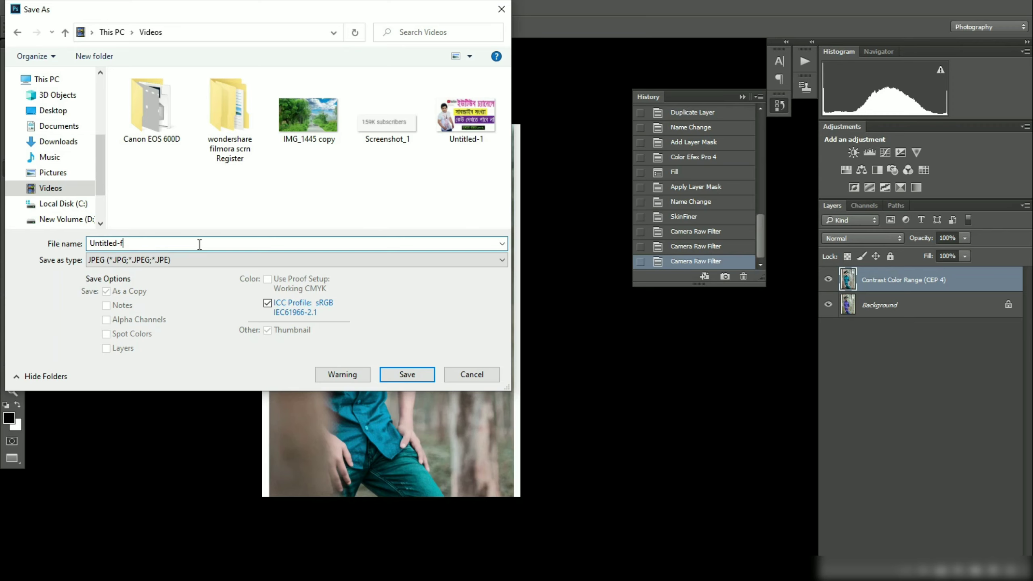
pyautogui.write('f')
pyautogui.click(405, 374)
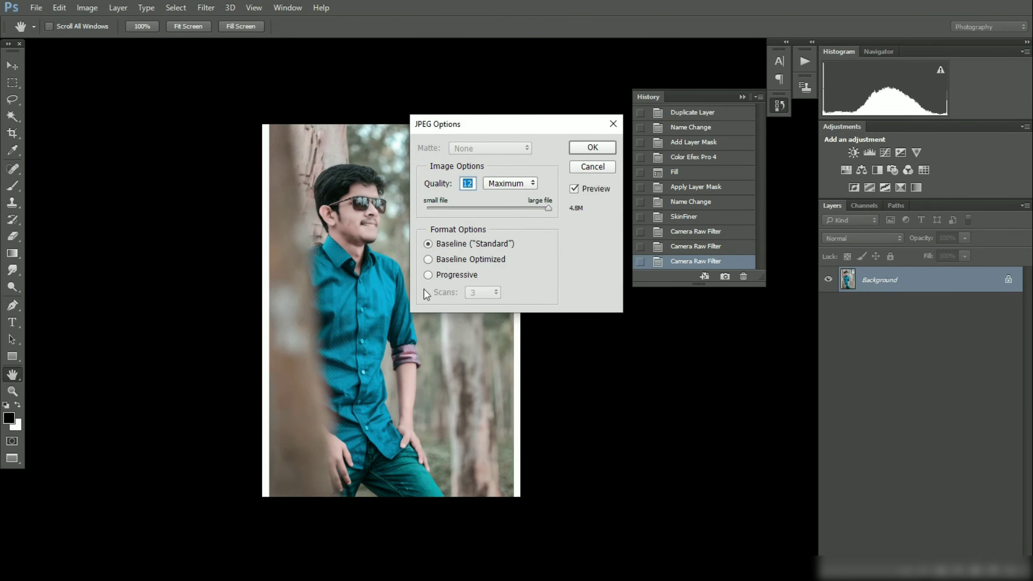
pyautogui.click(585, 149)
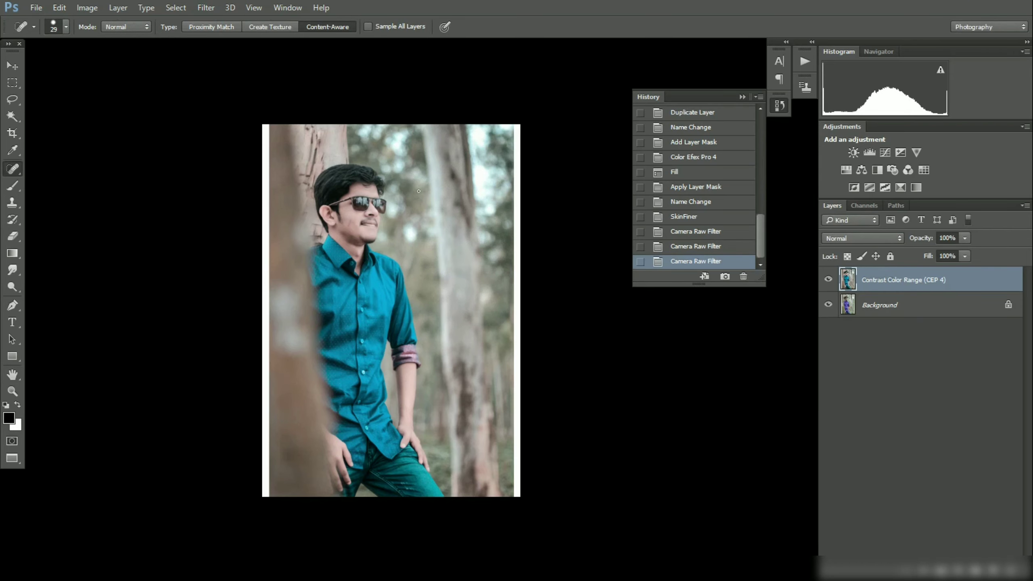
# Enter the closing text "Thanks for watching" in the new text layer on the black canvas
pyautogui.click(13, 66)
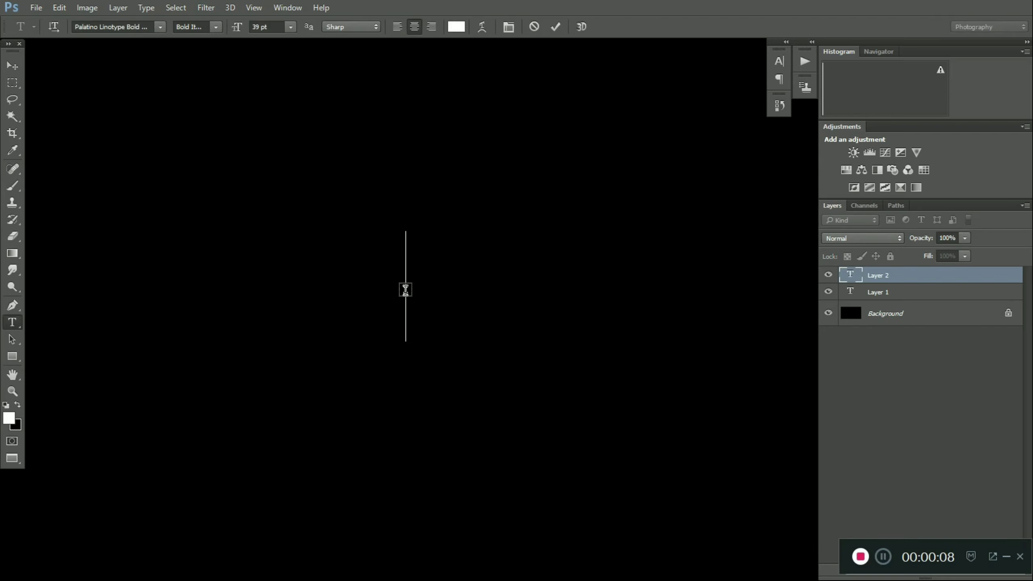
pyautogui.write('Than')
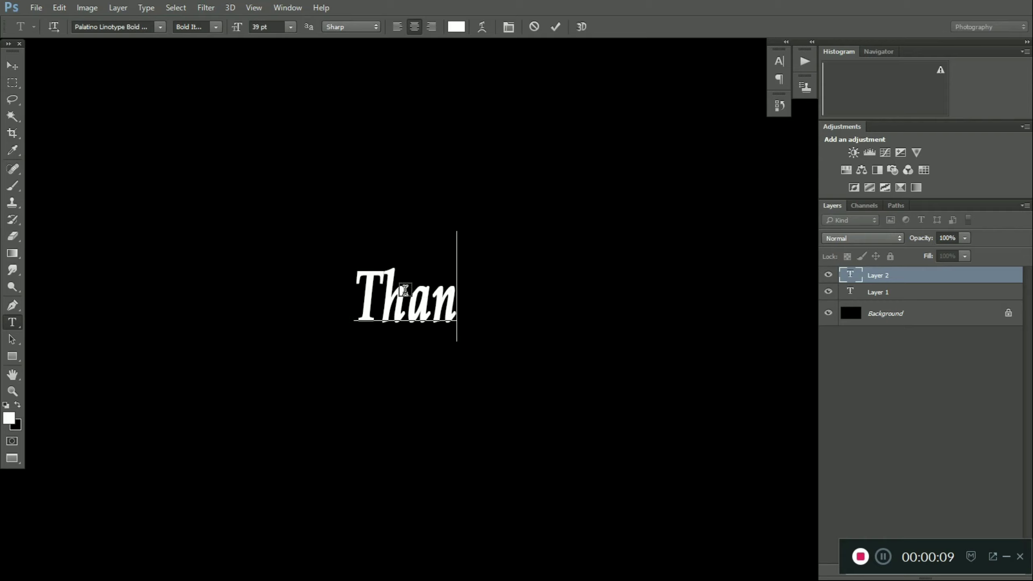
pyautogui.write('ks for wat')
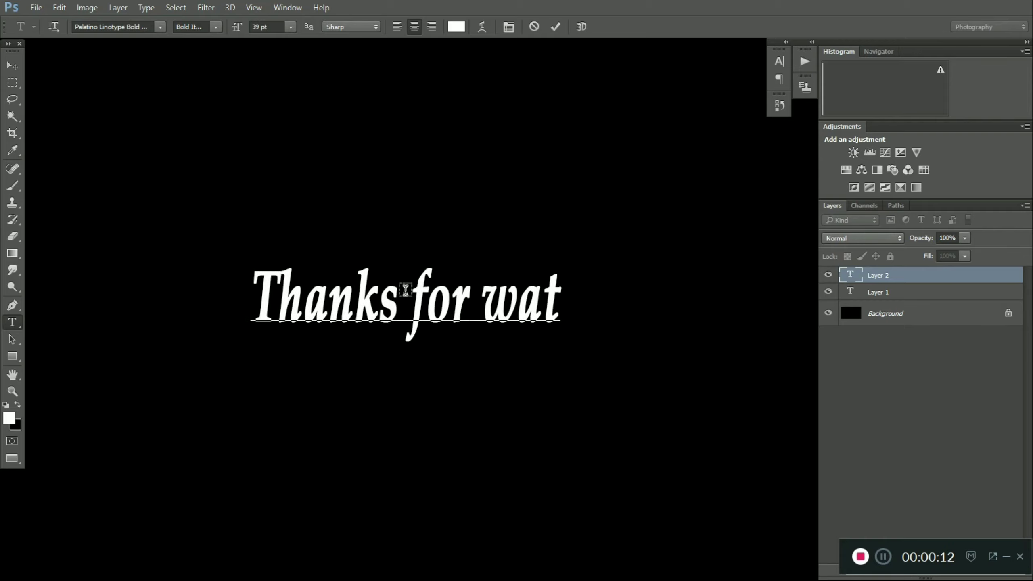
pyautogui.write('ching')
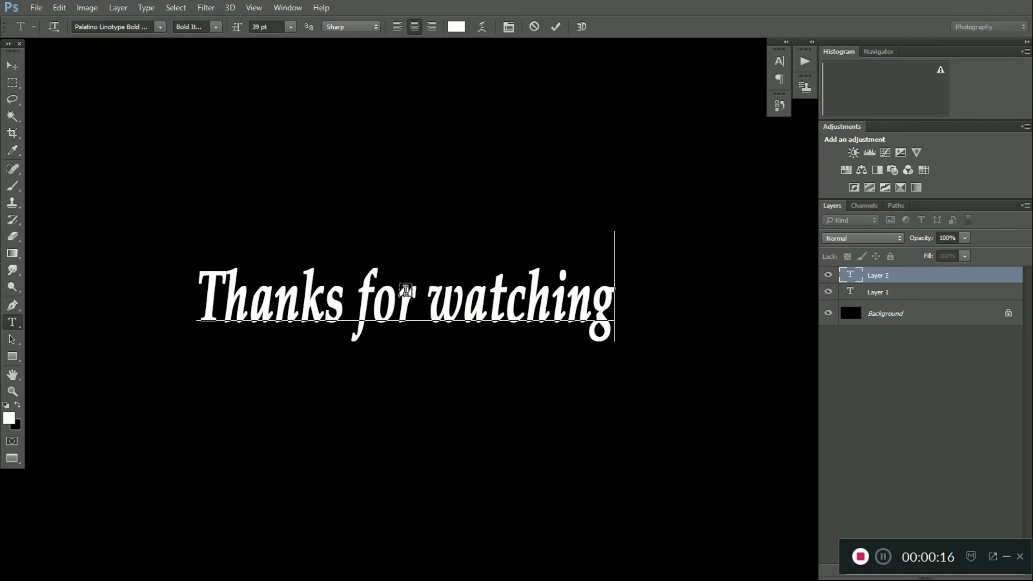